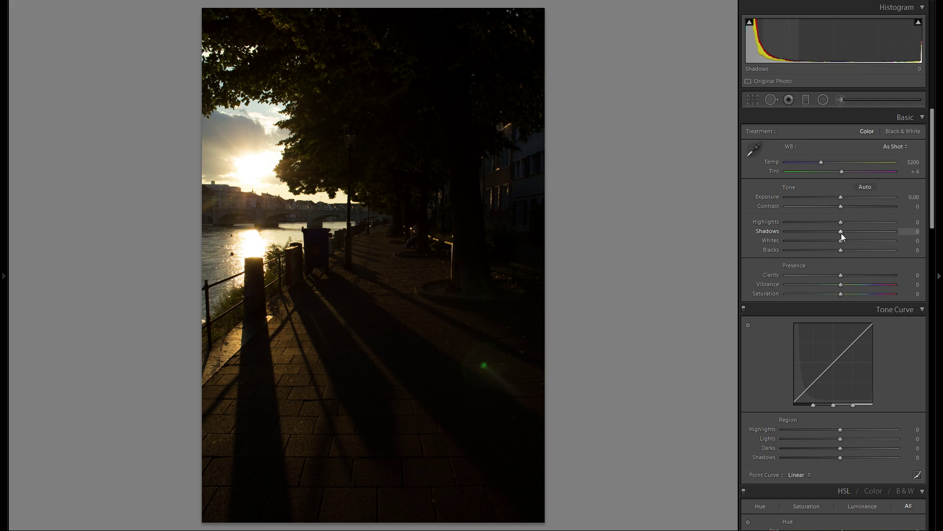
Lift the shadows, raise Exposure to +0.88 and pull Highlights down to about -48.
{"action": "left_click_drag", "start_coordinate": [841, 233], "coordinate": [895, 232]}
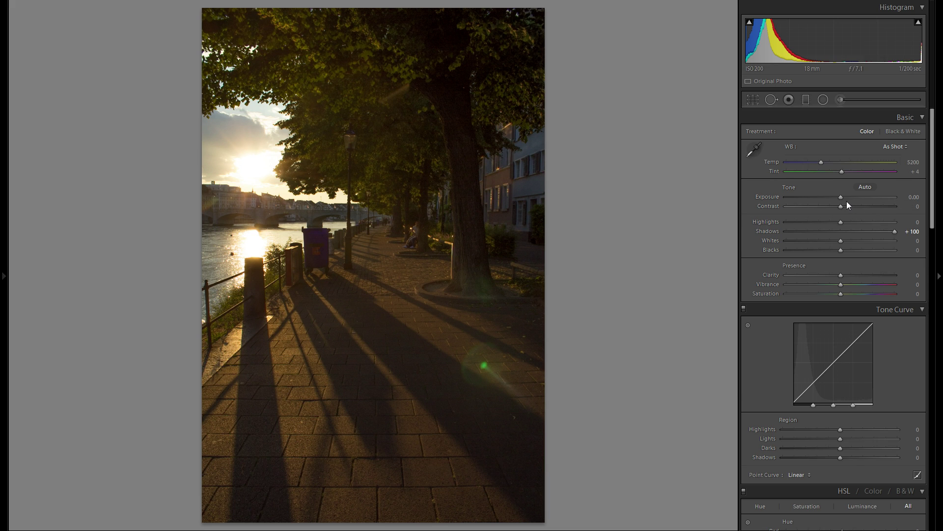
{"action": "key", "text": "Up"}
{"action": "key", "text": "Up"}
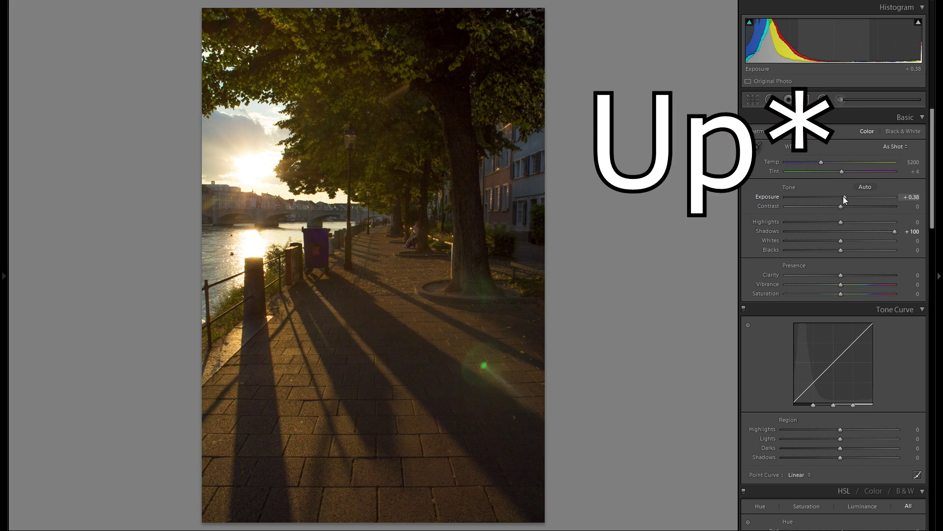
{"action": "left_click_drag", "start_coordinate": [847, 198], "coordinate": [851, 199]}
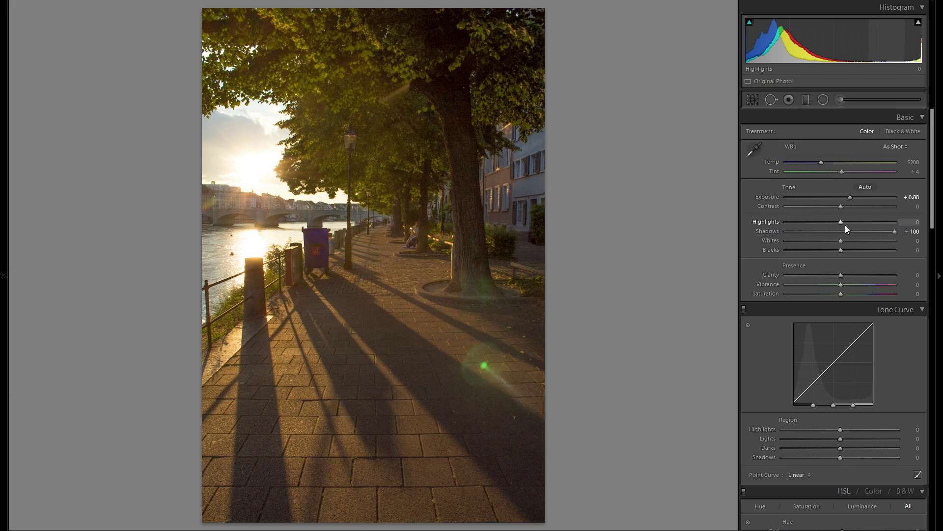
{"action": "left_click_drag", "start_coordinate": [840, 222], "coordinate": [771, 216]}
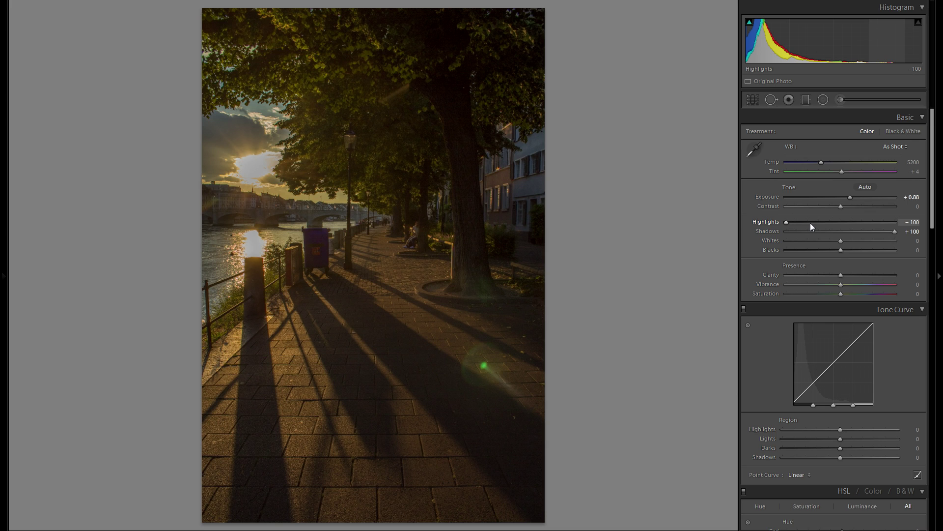
{"action": "left_click_drag", "start_coordinate": [810, 222], "coordinate": [846, 243]}
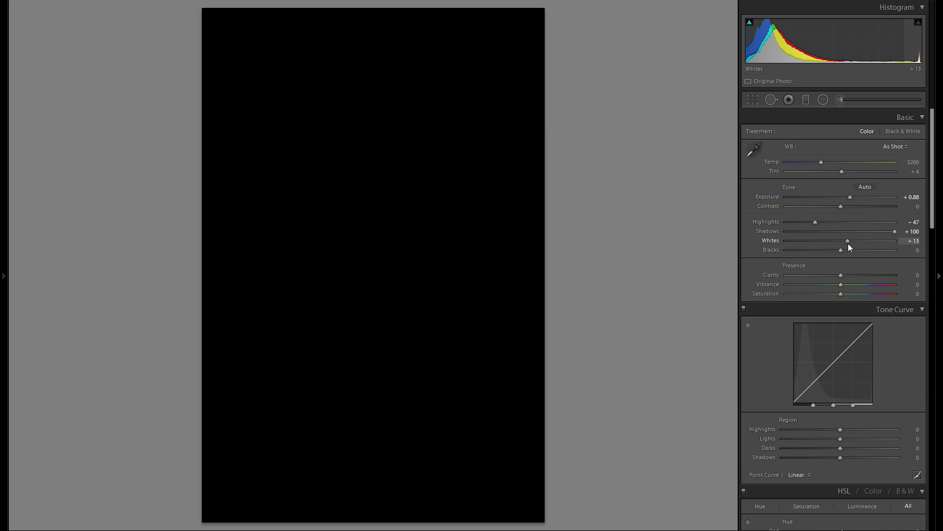
Set Whites to +12 just below clipping and raise Blacks to +35.
{"action": "left_click_drag", "start_coordinate": [848, 244], "coordinate": [852, 249]}
{"action": "left_click_drag", "start_coordinate": [851, 246], "coordinate": [847, 244]}
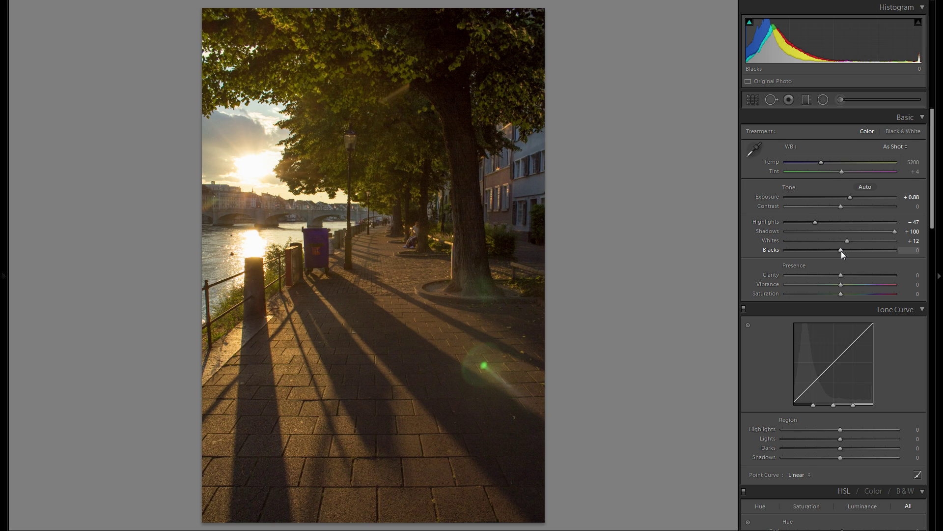
{"action": "left_click_drag", "start_coordinate": [841, 250], "coordinate": [813, 253]}
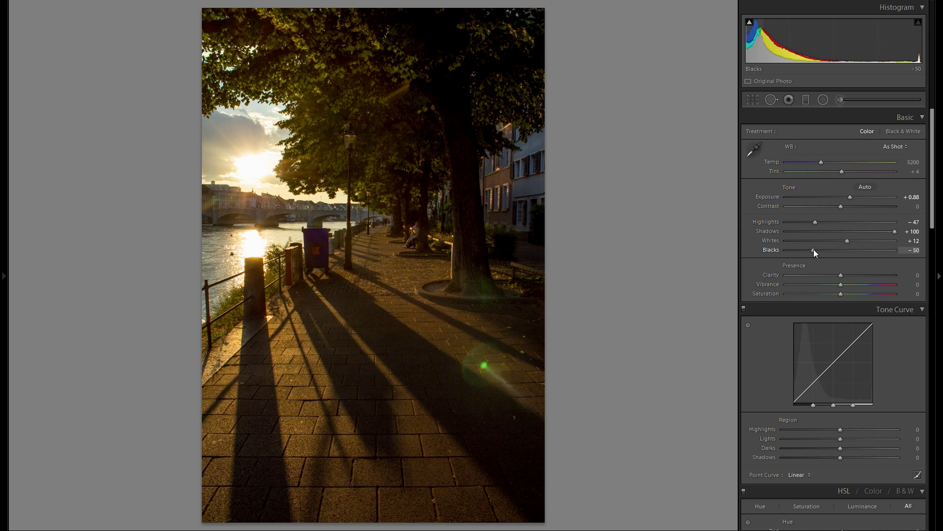
{"action": "left_click_drag", "start_coordinate": [813, 249], "coordinate": [859, 248]}
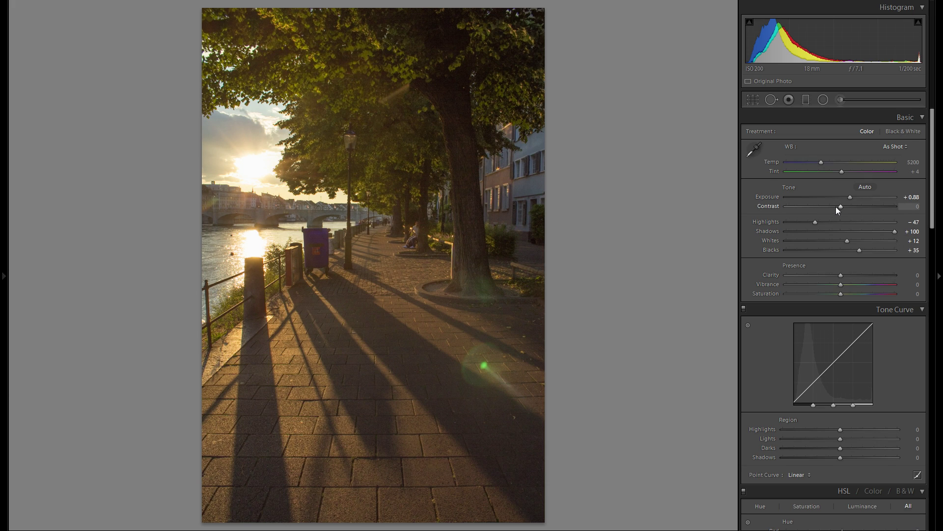
Add +29 Contrast and set white balance to Temp 4308, Tint +10.
{"action": "mouse_move", "coordinate": [841, 208]}
{"action": "left_mouse_down"}
{"action": "mouse_move", "coordinate": [823, 205]}
{"action": "mouse_move", "coordinate": [874, 208]}
{"action": "mouse_move", "coordinate": [834, 205]}
{"action": "mouse_move", "coordinate": [856, 211]}
{"action": "left_mouse_up"}
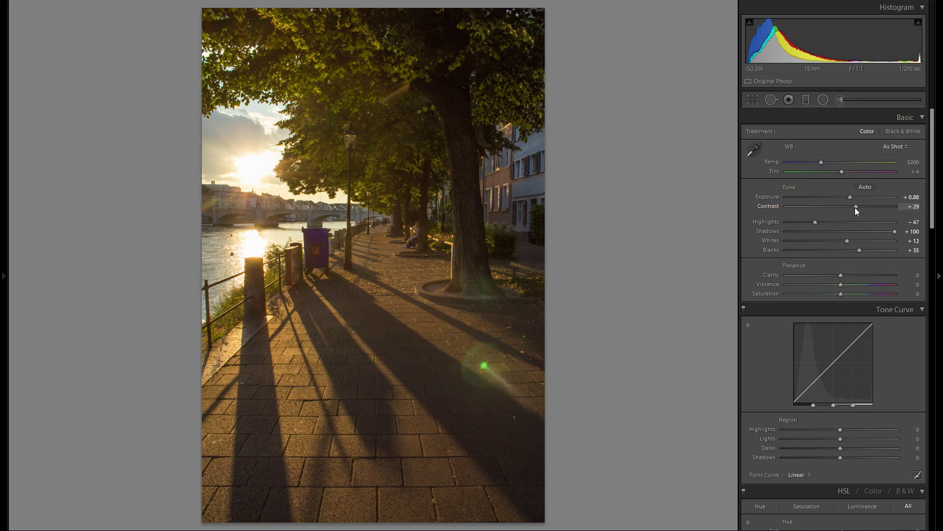
{"action": "mouse_move", "coordinate": [821, 165]}
{"action": "left_mouse_down"}
{"action": "mouse_move", "coordinate": [842, 167]}
{"action": "mouse_move", "coordinate": [812, 166]}
{"action": "left_mouse_up"}
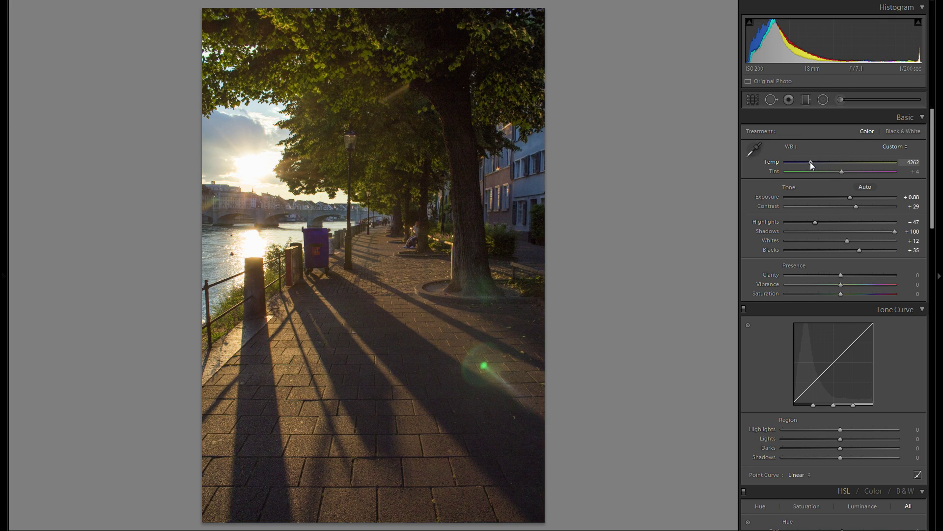
{"action": "mouse_move", "coordinate": [811, 163]}
{"action": "left_mouse_down"}
{"action": "mouse_move", "coordinate": [828, 167]}
{"action": "mouse_move", "coordinate": [811, 167]}
{"action": "left_mouse_up"}
{"action": "left_click_drag", "start_coordinate": [842, 175], "coordinate": [845, 176]}
{"action": "left_click_drag", "start_coordinate": [845, 177], "coordinate": [844, 175]}
Raise Clarity to +35 and Vibrance to +27.
{"action": "left_click_drag", "start_coordinate": [841, 278], "coordinate": [810, 280]}
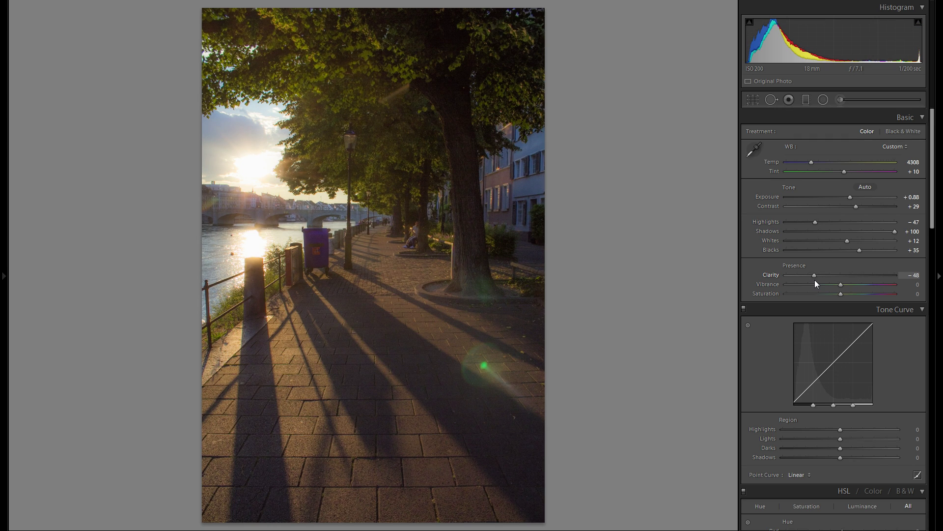
{"action": "left_click_drag", "start_coordinate": [814, 280], "coordinate": [861, 278]}
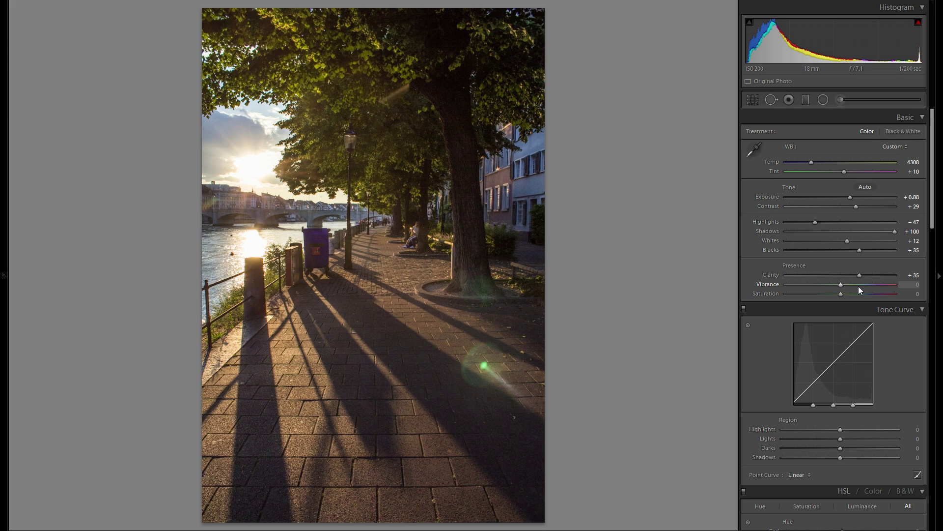
{"action": "left_click_drag", "start_coordinate": [842, 280], "coordinate": [860, 282]}
Set Tone Curve regions to Lights +20, Darks +18, Shadows -9, comparing with the curve toggled off and on.
{"action": "scroll", "coordinate": [791, 307], "scroll_direction": "down", "scroll_amount": 3}
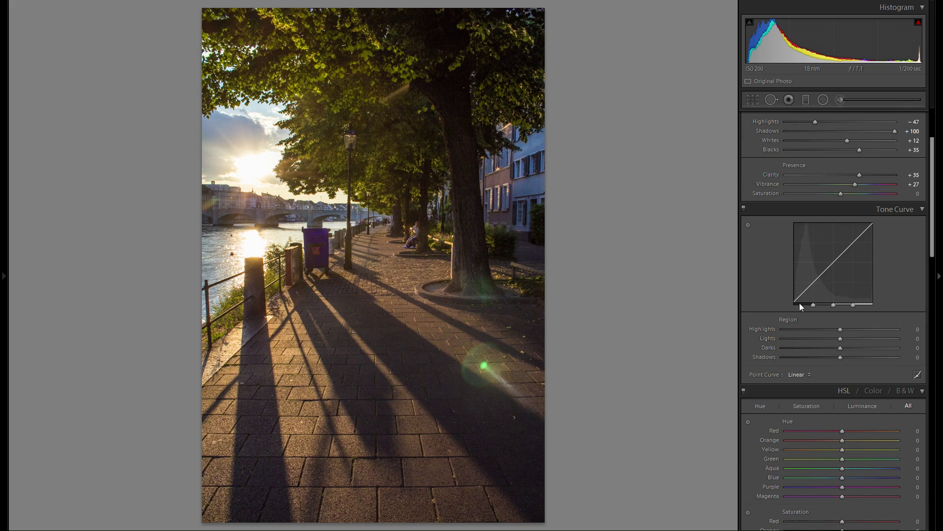
{"action": "left_click_drag", "start_coordinate": [840, 329], "coordinate": [878, 335]}
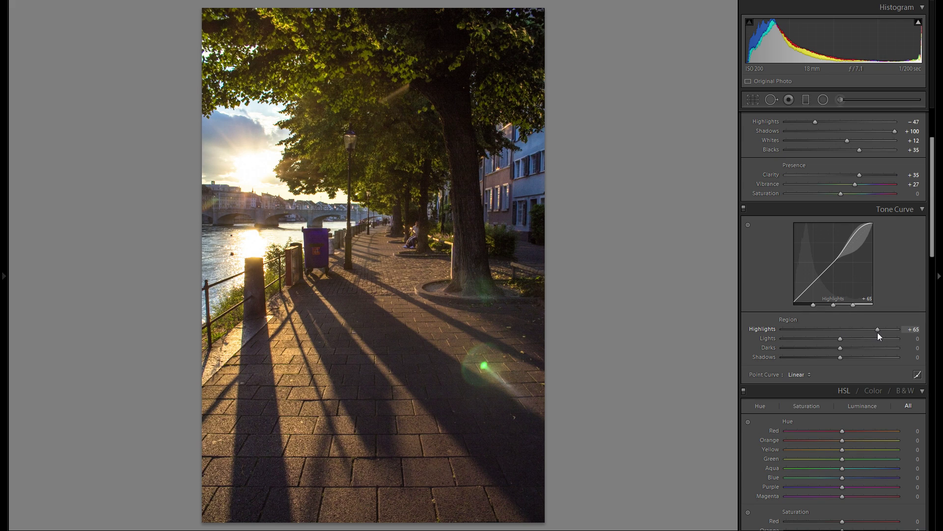
{"action": "double_click", "coordinate": [769, 332]}
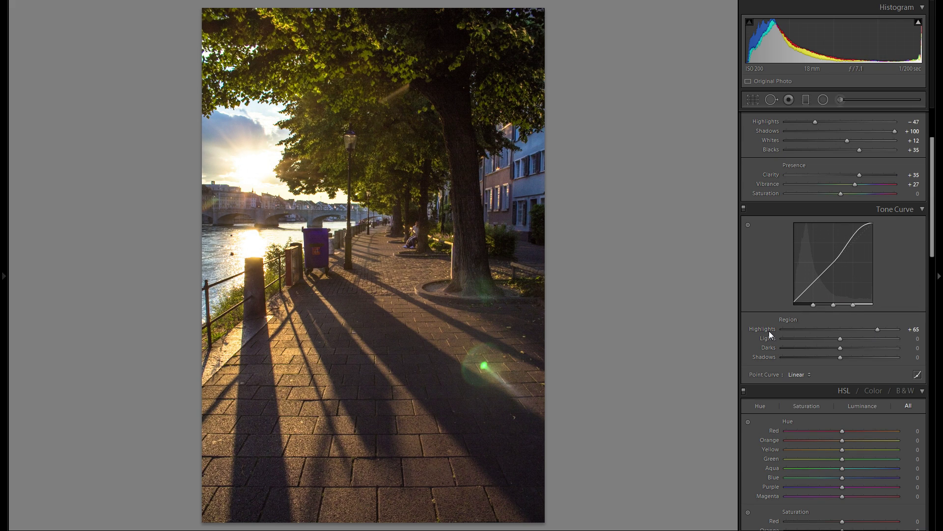
{"action": "scroll", "coordinate": [771, 339], "scroll_direction": "up", "scroll_amount": 3}
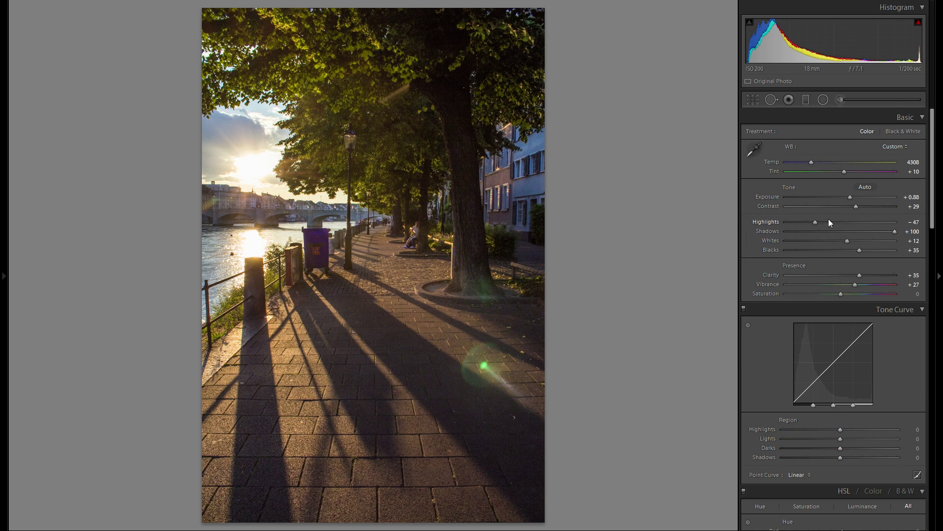
{"action": "scroll", "coordinate": [850, 232], "scroll_direction": "down", "scroll_amount": 3}
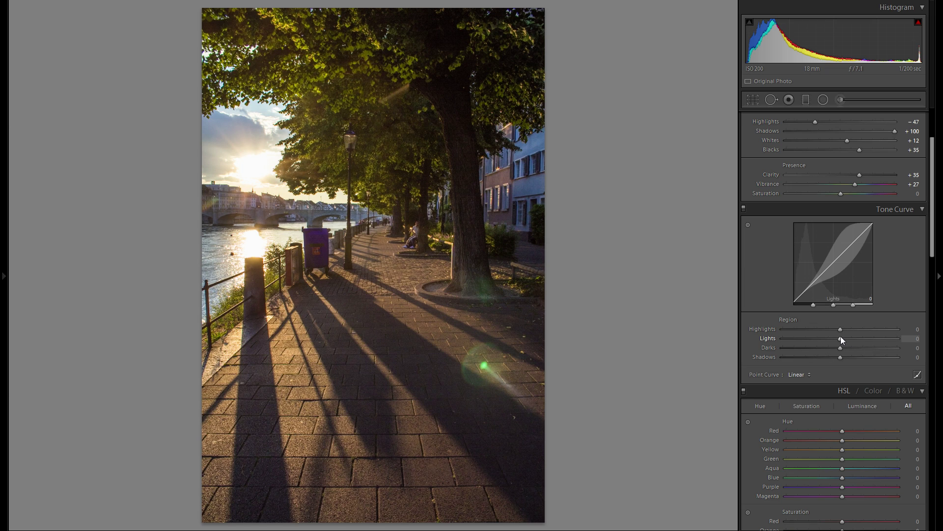
{"action": "left_click_drag", "start_coordinate": [841, 338], "coordinate": [838, 360]}
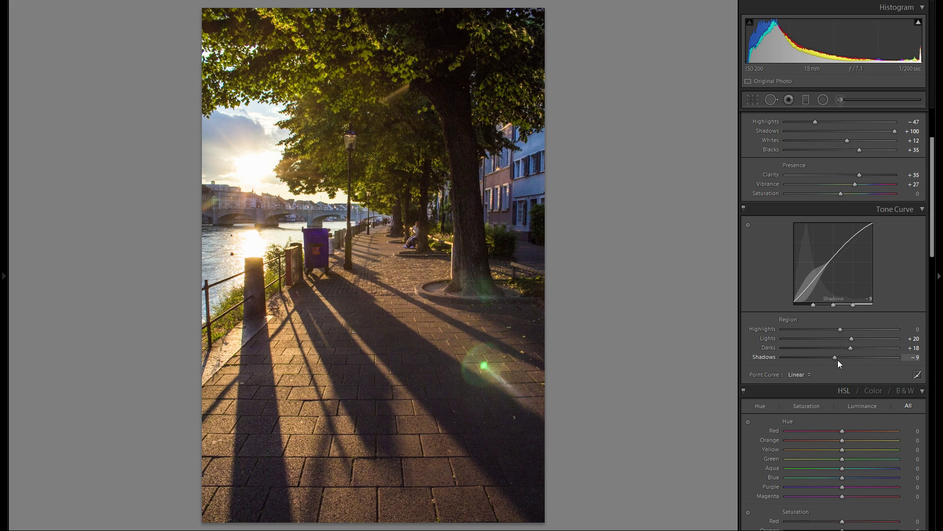
{"action": "left_click", "coordinate": [743, 209]}
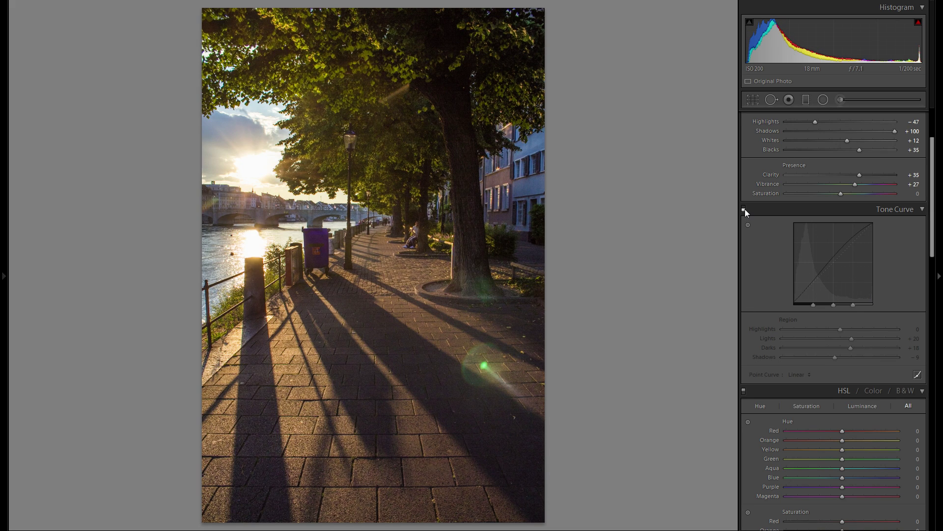
{"action": "left_click", "coordinate": [744, 208]}
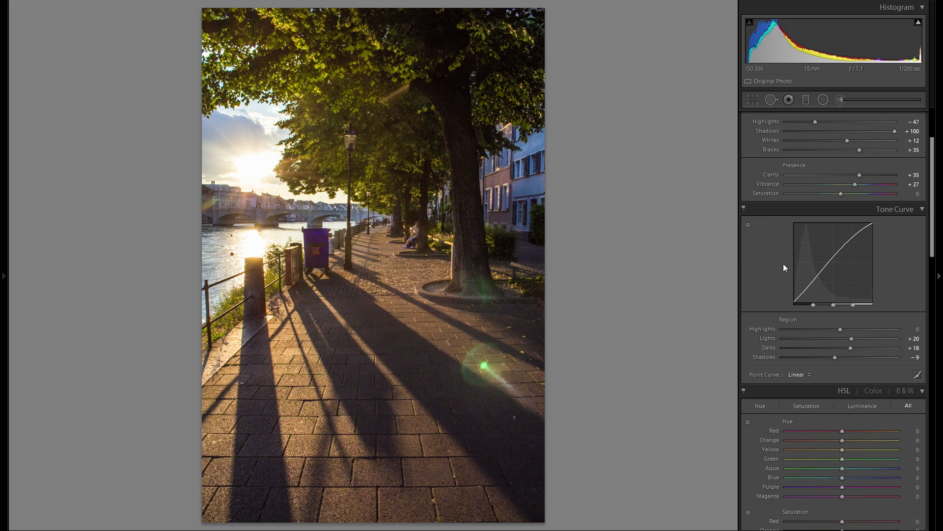
Tint the Split Toning highlights golden with Hue 42 and Saturation 52.
{"action": "scroll", "coordinate": [835, 302], "scroll_direction": "down", "scroll_amount": 4}
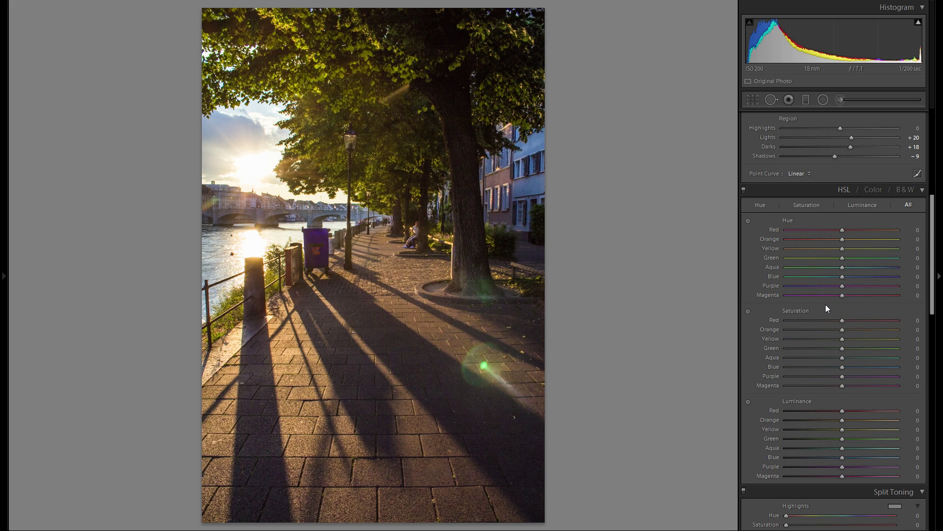
{"action": "scroll", "coordinate": [826, 306], "scroll_direction": "down", "scroll_amount": 2}
{"action": "scroll", "coordinate": [825, 306], "scroll_direction": "down", "scroll_amount": 4}
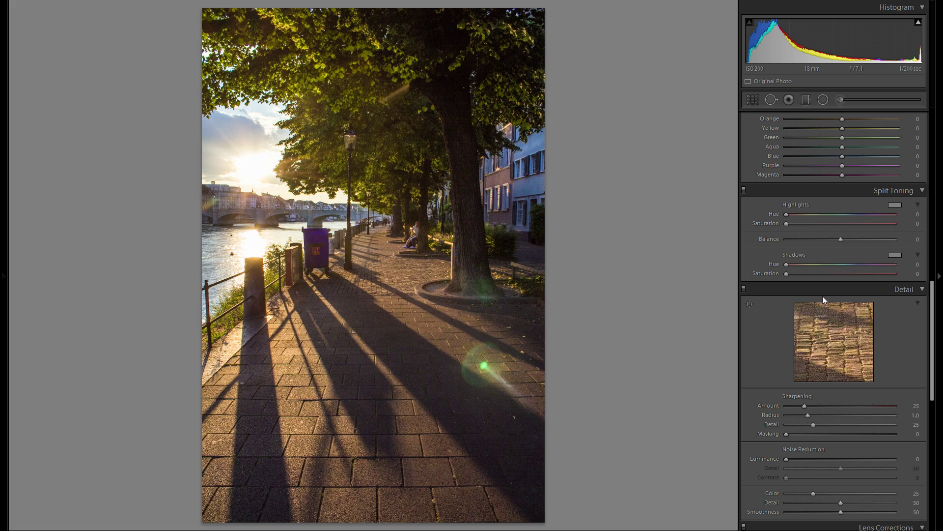
{"action": "left_click", "coordinate": [898, 205]}
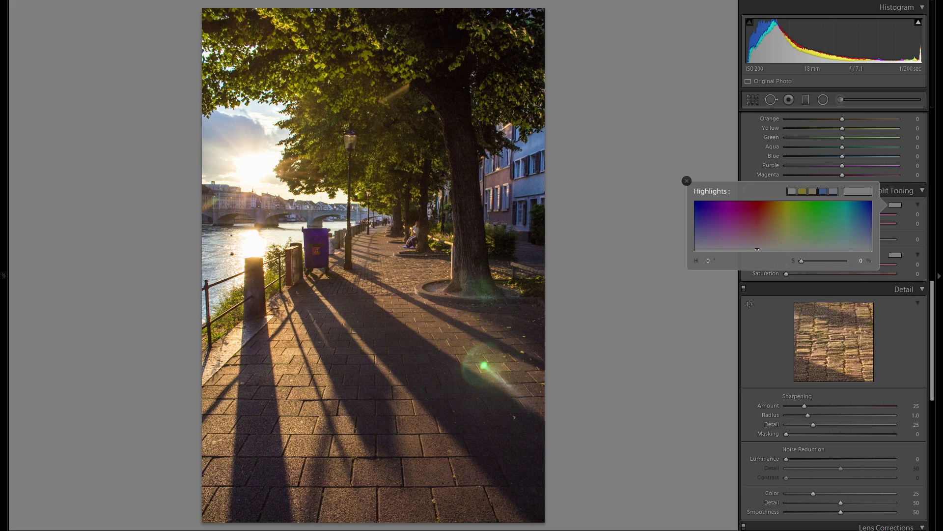
{"action": "mouse_move", "coordinate": [759, 216]}
{"action": "left_mouse_down"}
{"action": "mouse_move", "coordinate": [696, 210]}
{"action": "mouse_move", "coordinate": [865, 211]}
{"action": "mouse_move", "coordinate": [739, 210]}
{"action": "mouse_move", "coordinate": [740, 229]}
{"action": "mouse_move", "coordinate": [784, 206]}
{"action": "mouse_move", "coordinate": [781, 228]}
{"action": "mouse_move", "coordinate": [779, 201]}
{"action": "mouse_move", "coordinate": [770, 201]}
{"action": "left_mouse_up"}
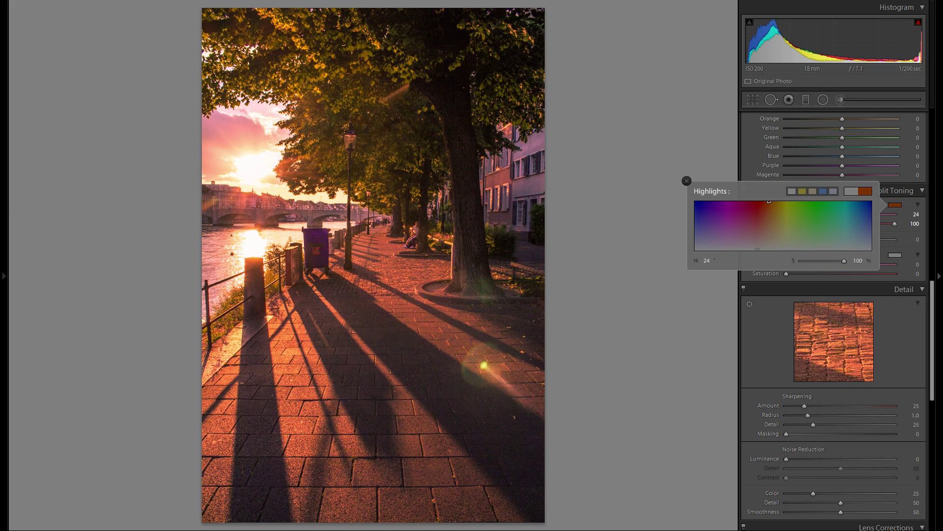
{"action": "left_click_drag", "start_coordinate": [769, 202], "coordinate": [778, 201]}
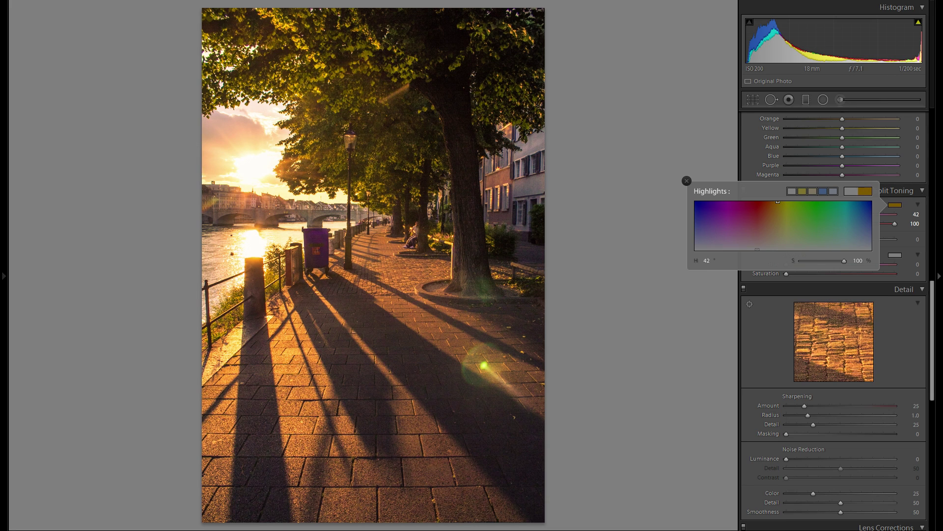
{"action": "mouse_move", "coordinate": [777, 201]}
{"action": "left_mouse_down"}
{"action": "mouse_move", "coordinate": [777, 250]}
{"action": "mouse_move", "coordinate": [778, 230]}
{"action": "left_mouse_up"}
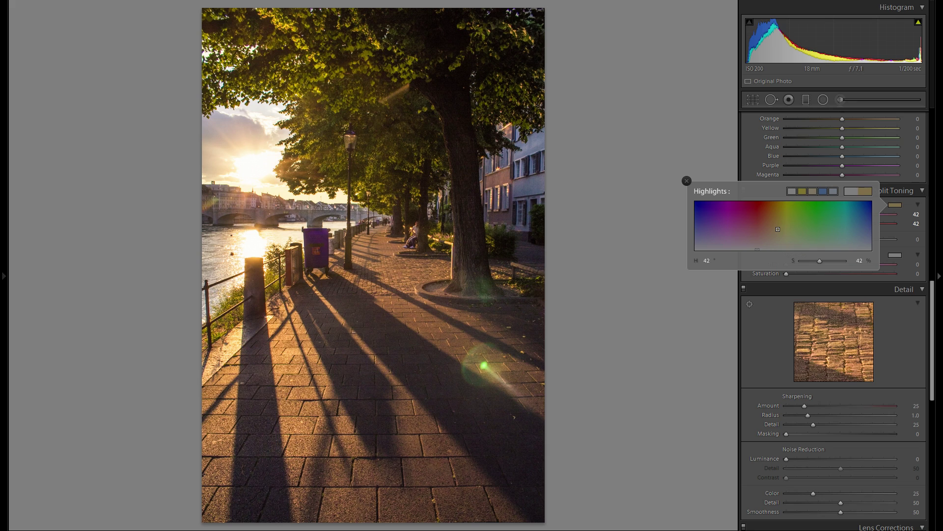
{"action": "left_click_drag", "start_coordinate": [777, 229], "coordinate": [777, 227]}
Tint the Split Toning shadows at Hue 332, Saturation 5, then compare with split toning off and on.
{"action": "left_click", "coordinate": [686, 180]}
{"action": "left_click", "coordinate": [895, 254]}
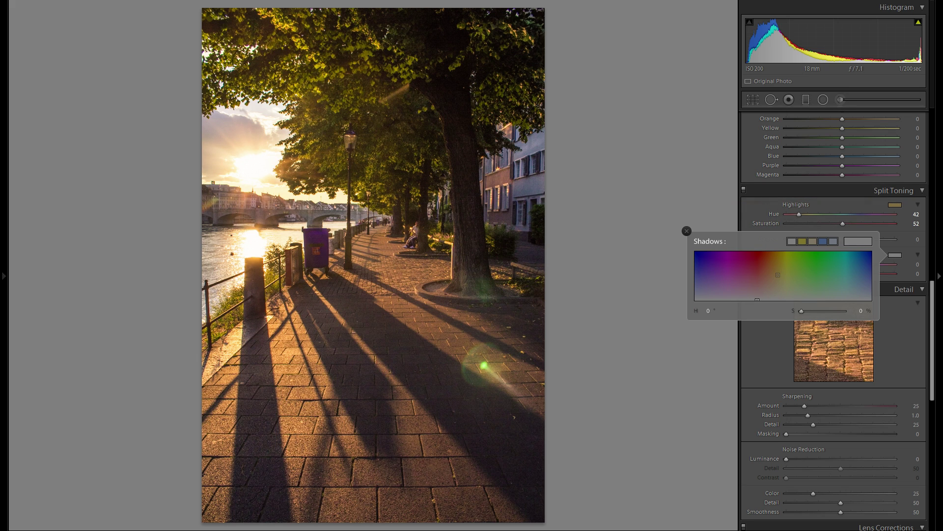
{"action": "mouse_move", "coordinate": [768, 275]}
{"action": "left_mouse_down"}
{"action": "mouse_move", "coordinate": [775, 292]}
{"action": "mouse_move", "coordinate": [724, 288]}
{"action": "mouse_move", "coordinate": [769, 273]}
{"action": "mouse_move", "coordinate": [767, 261]}
{"action": "mouse_move", "coordinate": [776, 284]}
{"action": "mouse_move", "coordinate": [790, 285]}
{"action": "mouse_move", "coordinate": [744, 274]}
{"action": "left_mouse_up"}
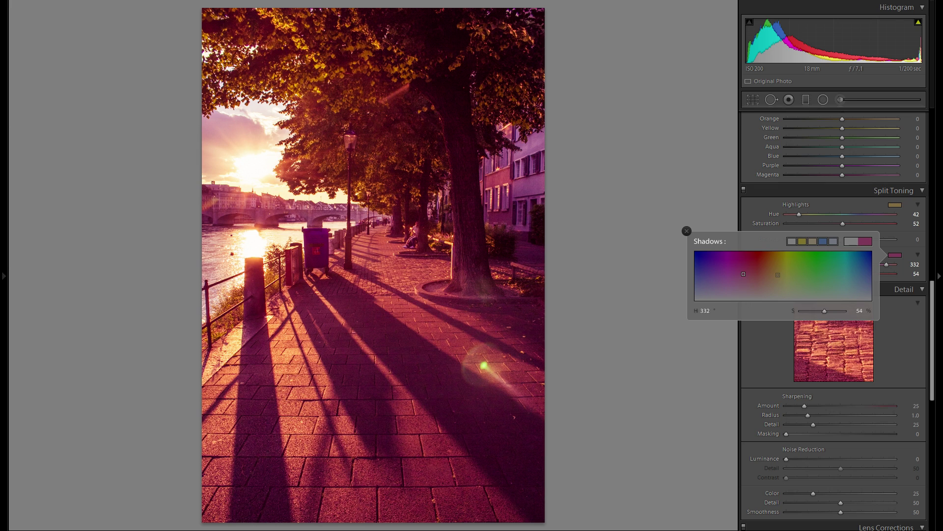
{"action": "left_click_drag", "start_coordinate": [744, 274], "coordinate": [744, 298]}
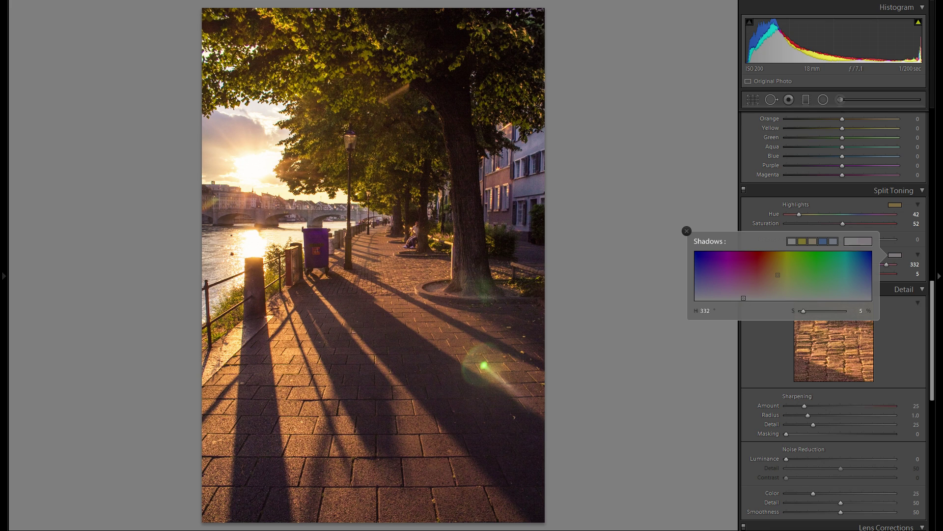
{"action": "left_click", "coordinate": [686, 231]}
{"action": "left_click", "coordinate": [745, 190]}
{"action": "left_click", "coordinate": [744, 190]}
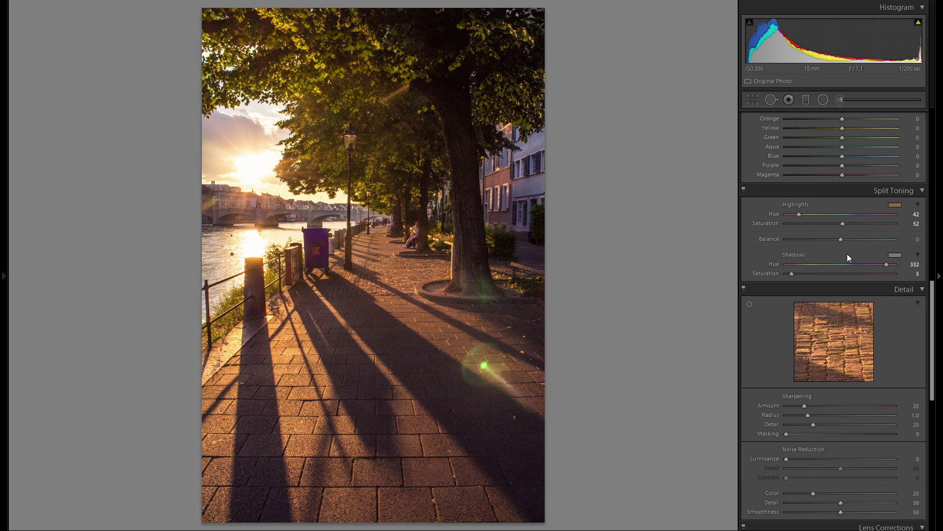
{"action": "scroll", "coordinate": [853, 256], "scroll_direction": "down", "scroll_amount": 3}
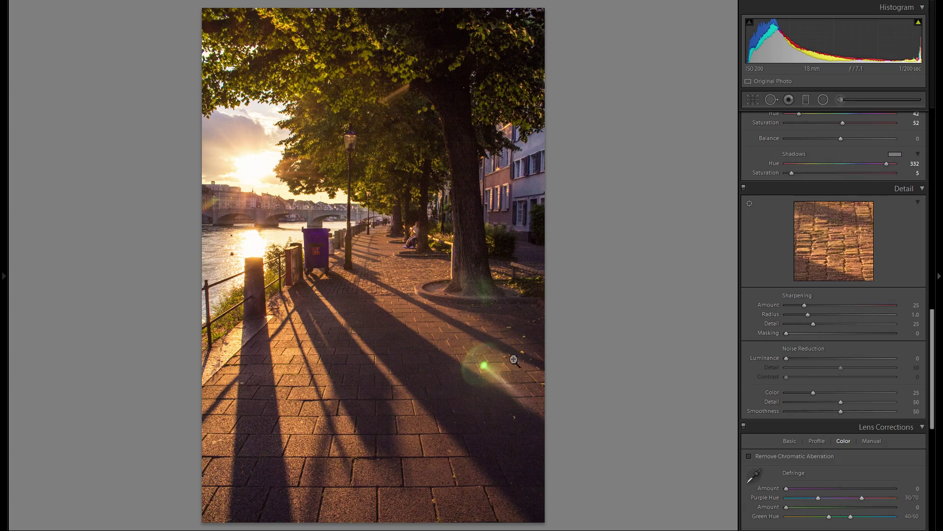
Inspect the curb and cobbles at 1:1 and raise Color noise reduction to 100.
{"action": "left_click", "coordinate": [360, 406]}
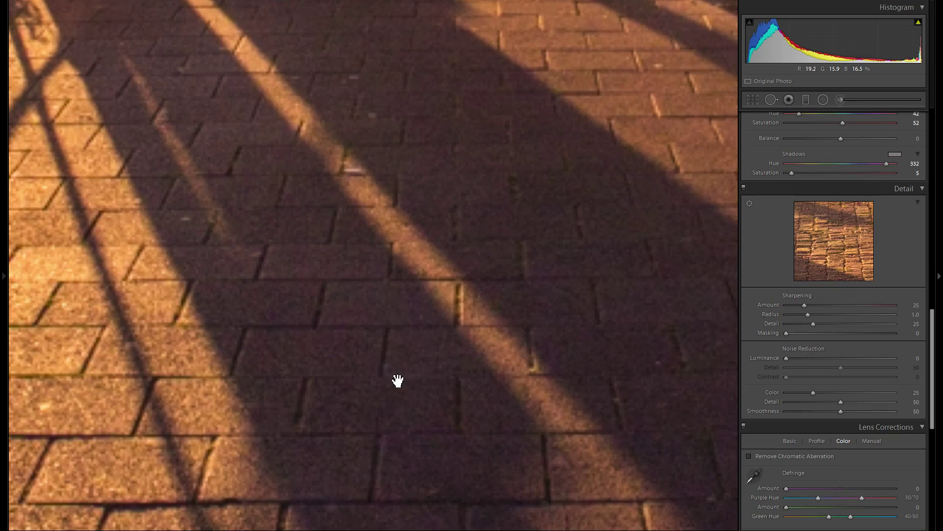
{"action": "left_click_drag", "start_coordinate": [541, 287], "coordinate": [507, 344]}
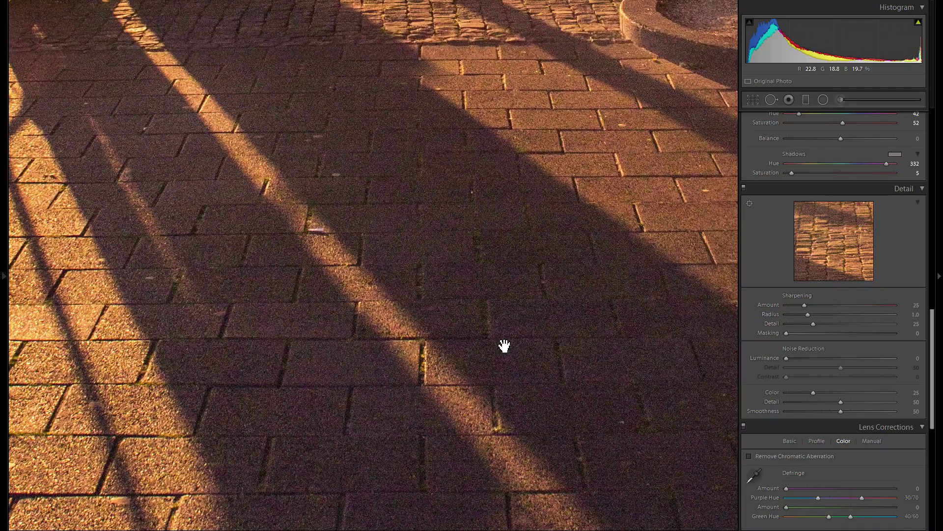
{"action": "left_click_drag", "start_coordinate": [593, 227], "coordinate": [501, 370]}
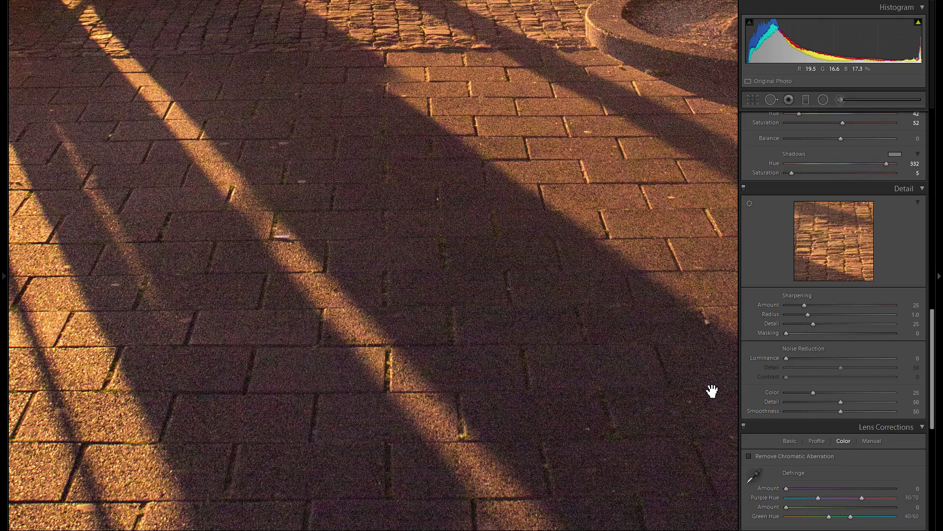
{"action": "left_click_drag", "start_coordinate": [573, 385], "coordinate": [592, 404]}
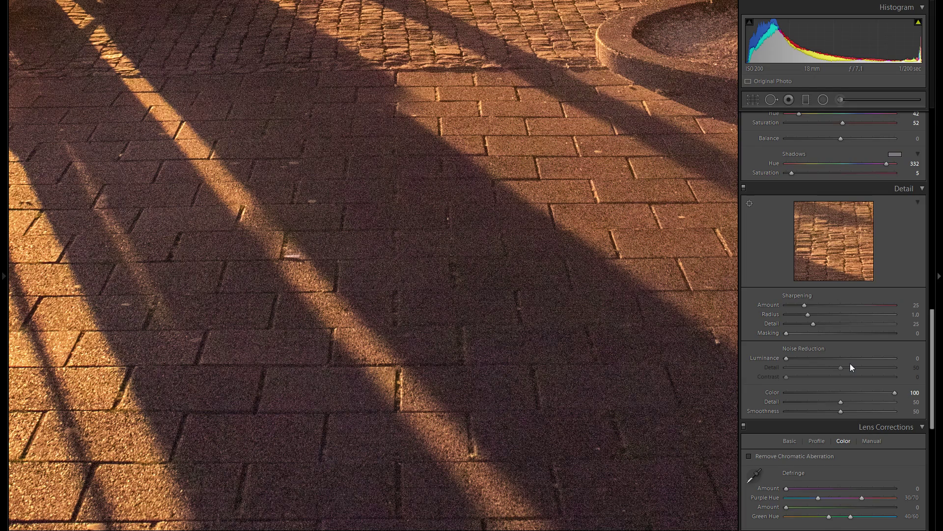
{"action": "double_click", "coordinate": [772, 393]}
{"action": "left_click_drag", "start_coordinate": [813, 392], "coordinate": [895, 392]}
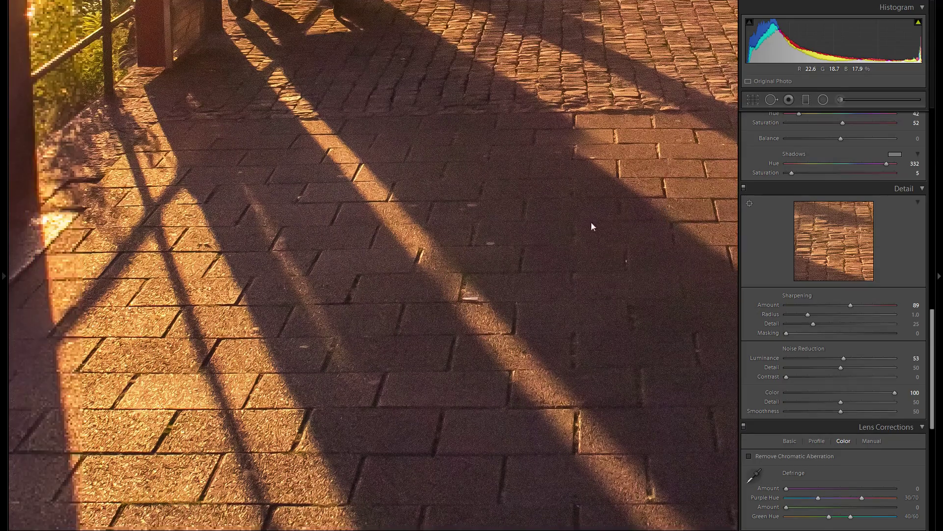
Ease sharpening Amount to 81 and set Masking to 63, comparing with Detail toggled off and on.
{"action": "left_click_drag", "start_coordinate": [413, 291], "coordinate": [393, 278]}
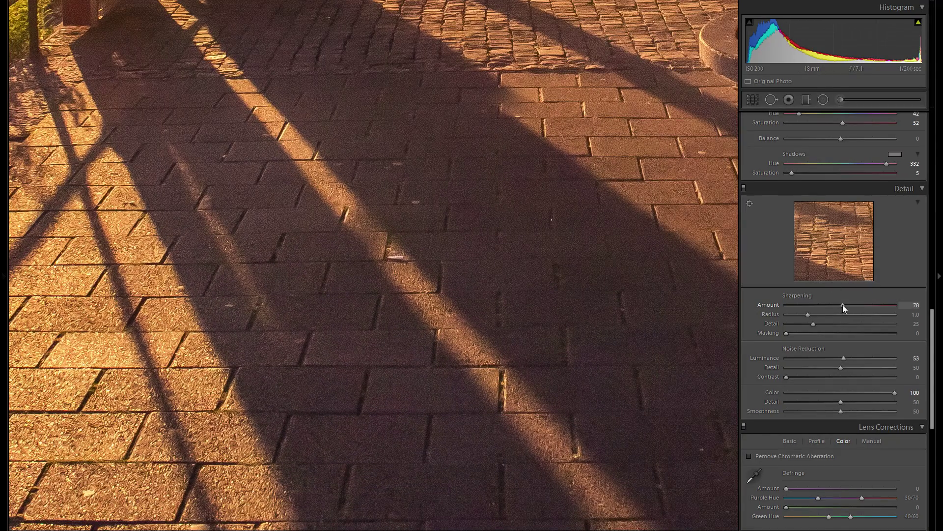
{"action": "left_click_drag", "start_coordinate": [842, 304], "coordinate": [845, 305]}
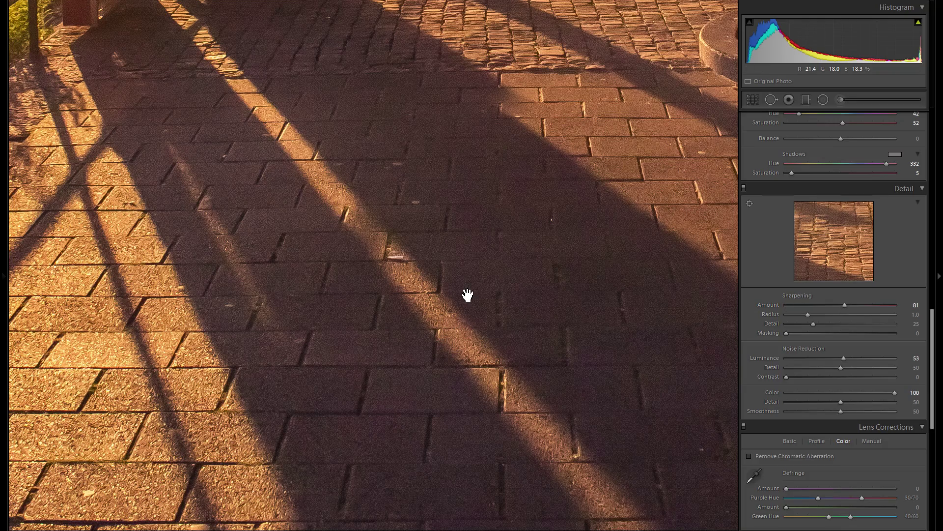
{"action": "left_click", "coordinate": [484, 303]}
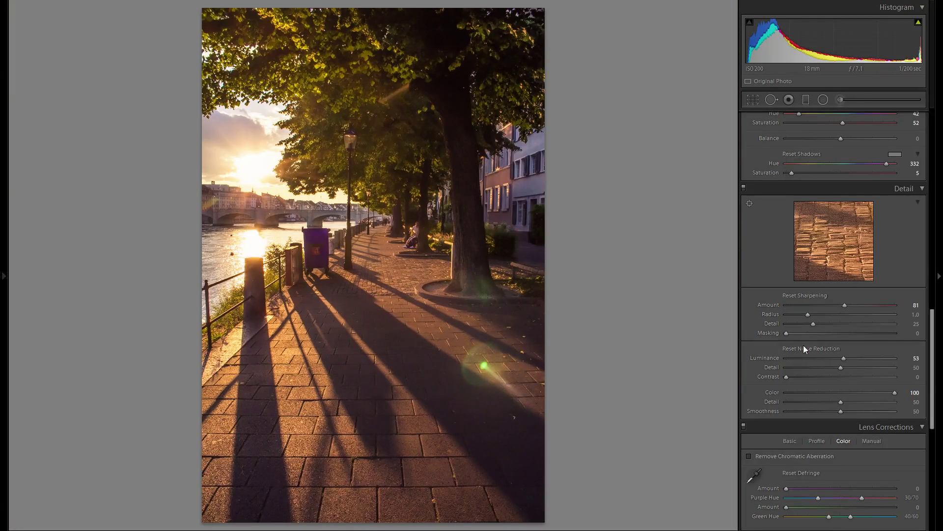
{"action": "left_click_drag", "start_coordinate": [808, 335], "coordinate": [855, 334]}
{"action": "left_click", "coordinate": [744, 188]}
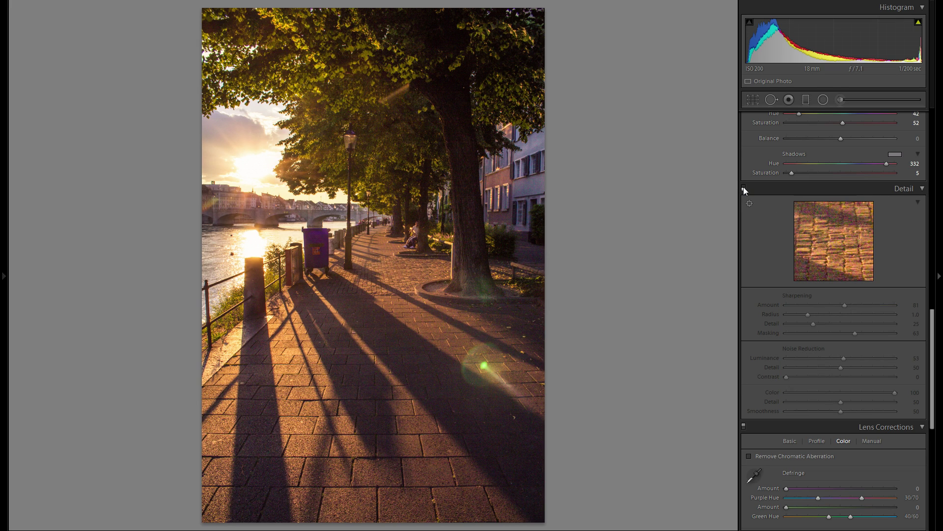
{"action": "left_click", "coordinate": [743, 188]}
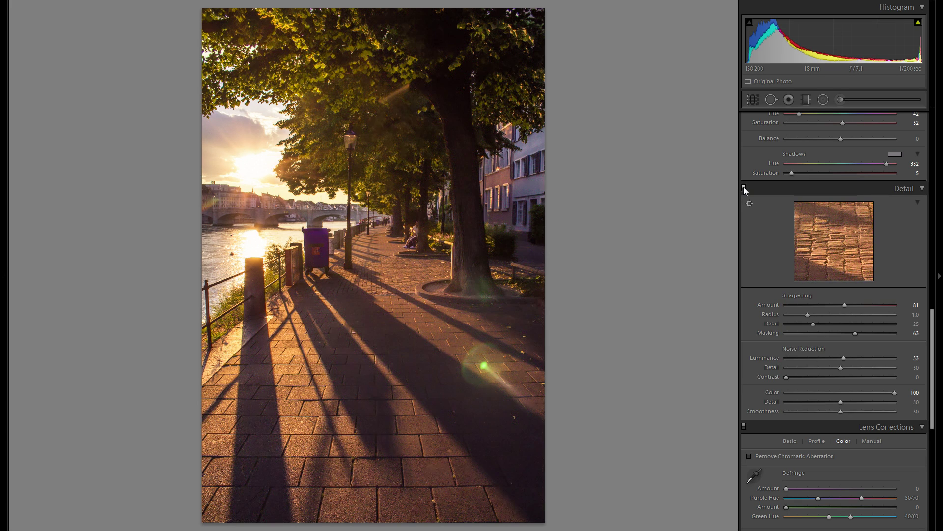
{"action": "left_click", "coordinate": [358, 409]}
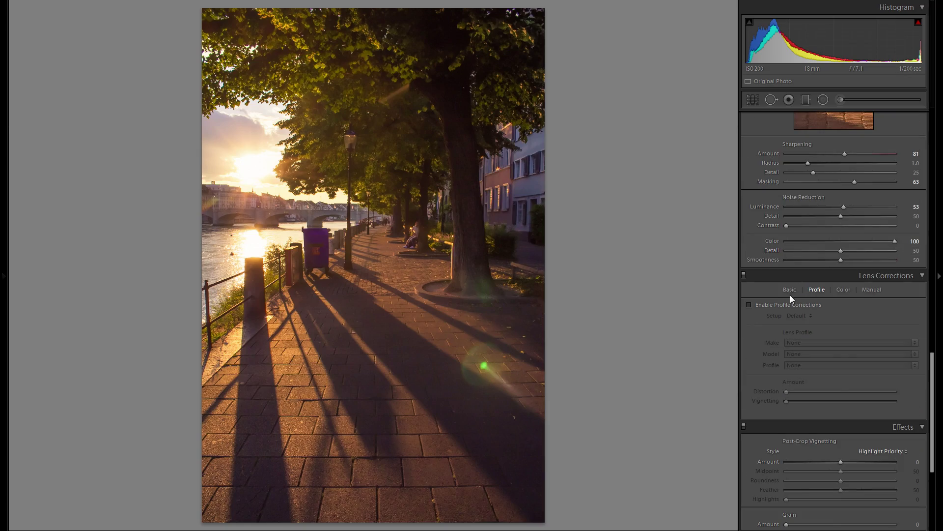
Enable Canon EF-S 18-55mm lens profile corrections and turn on Remove Chromatic Aberration.
{"action": "left_click", "coordinate": [786, 306]}
{"action": "left_click", "coordinate": [802, 340]}
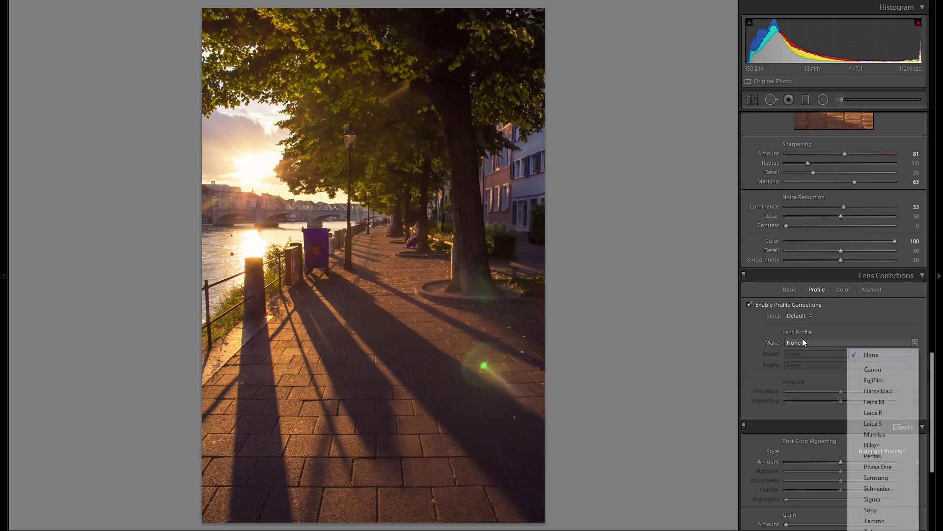
{"action": "left_click", "coordinate": [815, 337]}
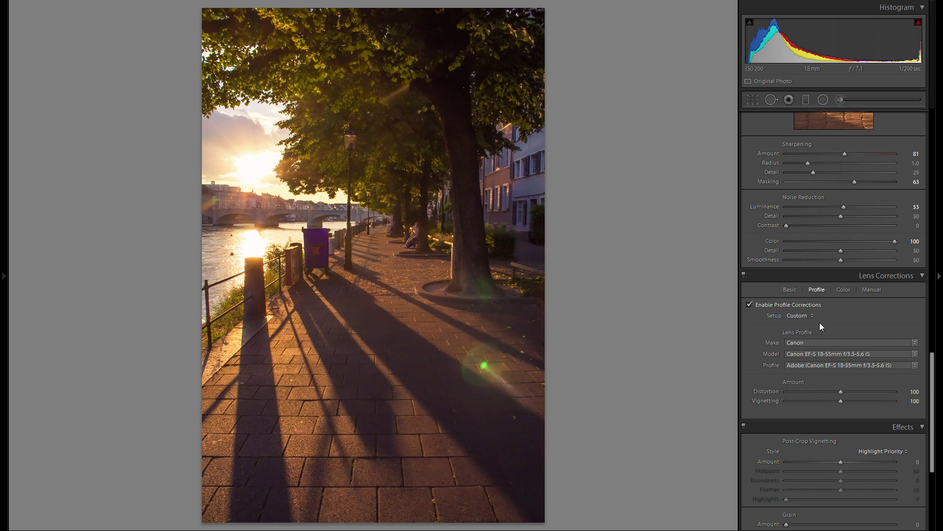
{"action": "left_click", "coordinate": [844, 289]}
{"action": "left_click", "coordinate": [817, 290]}
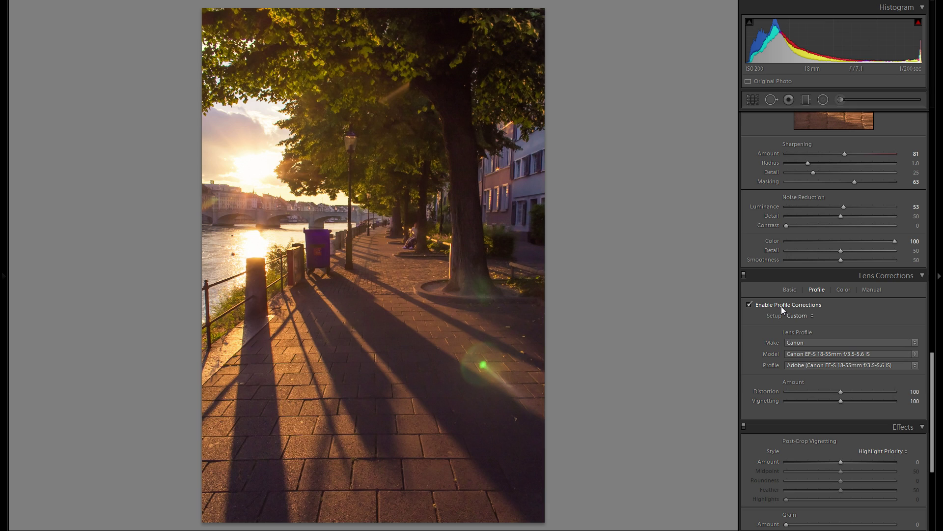
{"action": "left_click", "coordinate": [843, 290]}
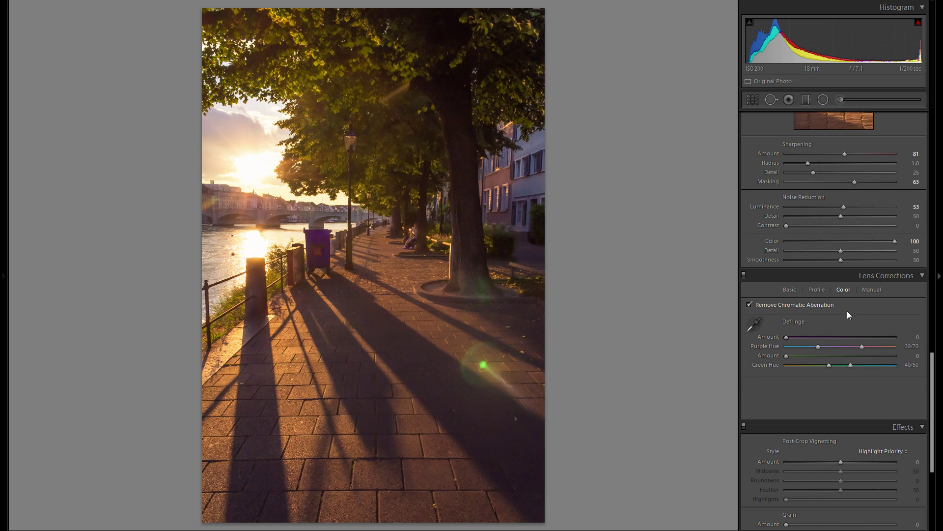
{"action": "scroll", "coordinate": [856, 310], "scroll_direction": "down", "scroll_amount": 4}
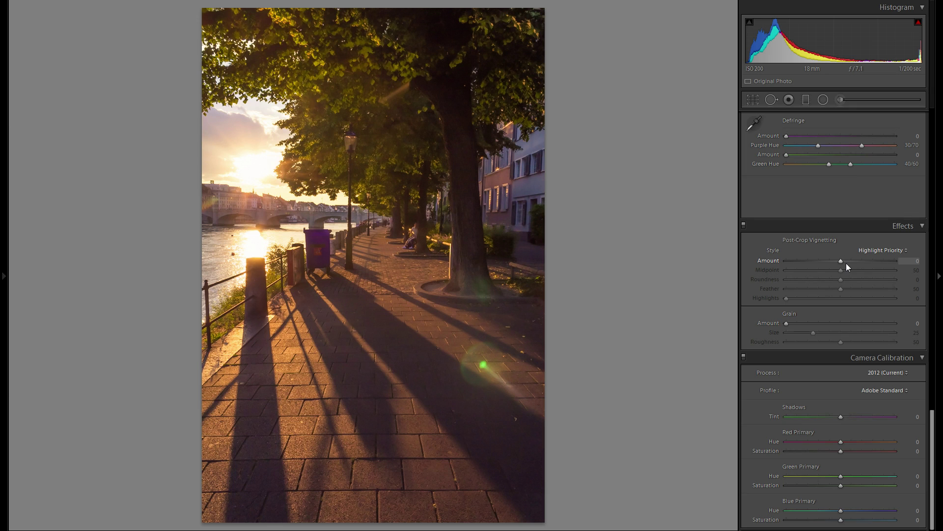
Set Post-Crop Vignetting Amount to -10 to darken the edges slightly.
{"action": "mouse_move", "coordinate": [843, 259]}
{"action": "left_mouse_down"}
{"action": "mouse_move", "coordinate": [825, 258]}
{"action": "mouse_move", "coordinate": [835, 262]}
{"action": "left_mouse_up"}
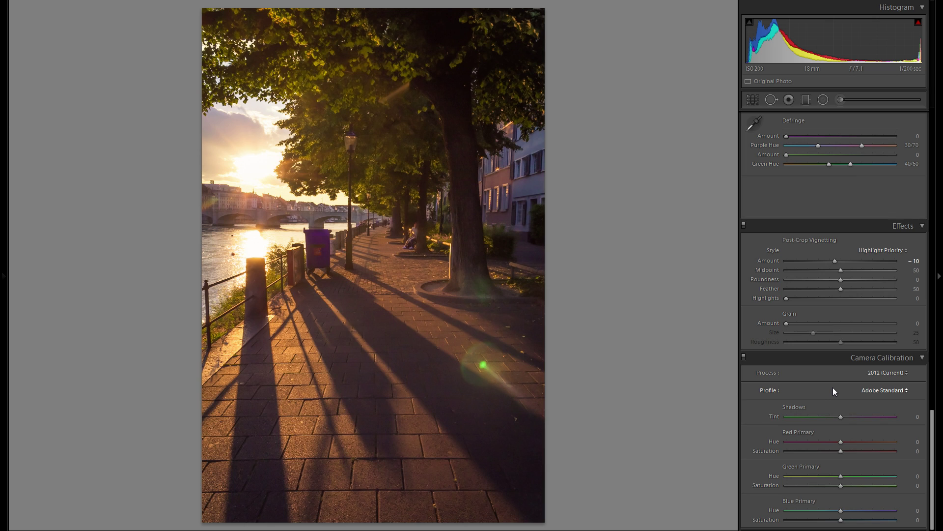
{"action": "scroll", "coordinate": [832, 387], "scroll_direction": "up", "scroll_amount": 15}
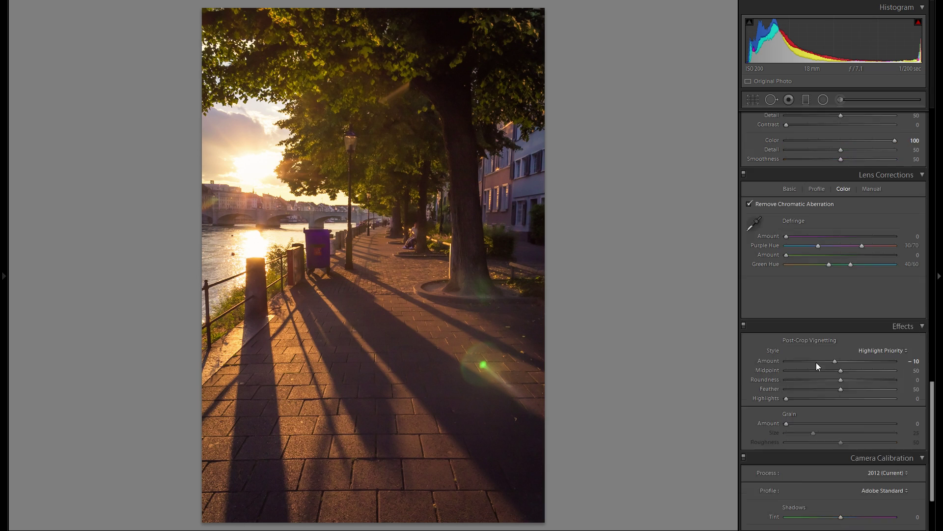
{"action": "scroll", "coordinate": [836, 379], "scroll_direction": "up", "scroll_amount": 5}
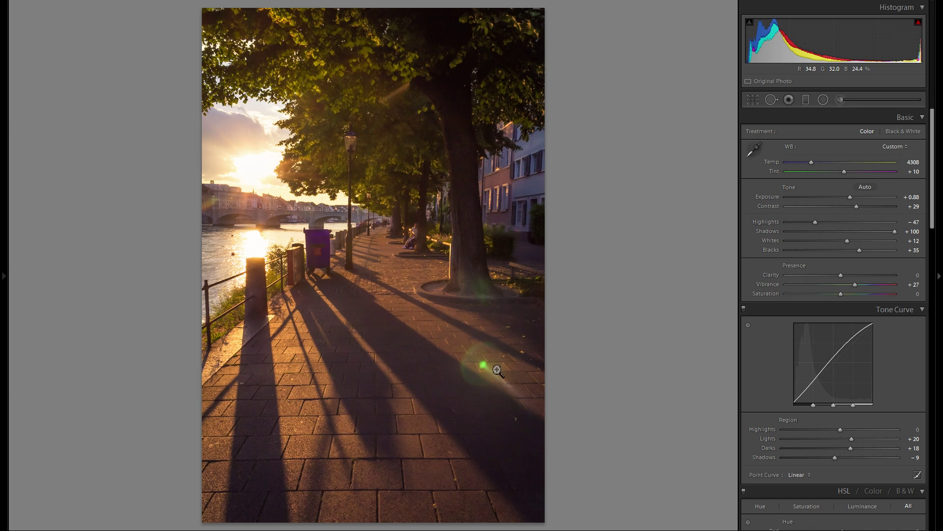
{"action": "left_click", "coordinate": [771, 99]}
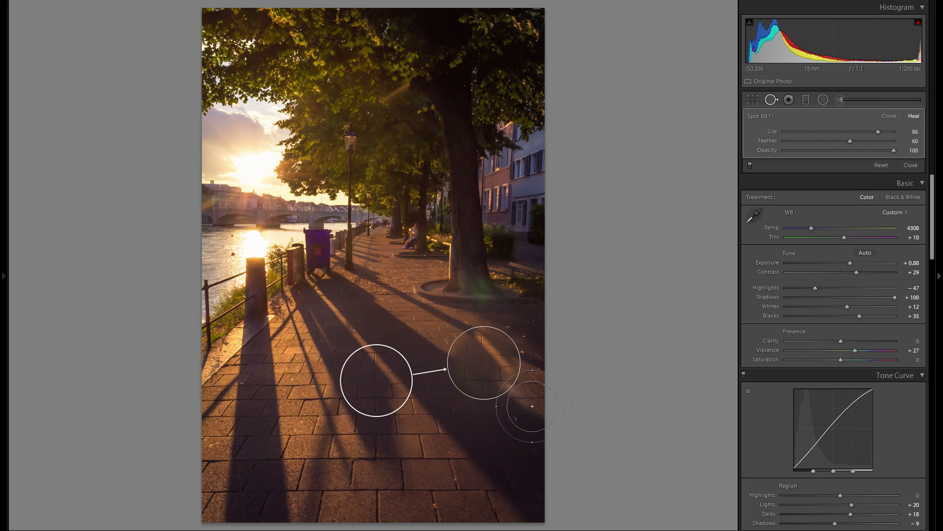
Delete the heal spot on the pavement so the green lens flare returns.
{"action": "right_click", "coordinate": [491, 379]}
{"action": "left_click", "coordinate": [515, 408]}
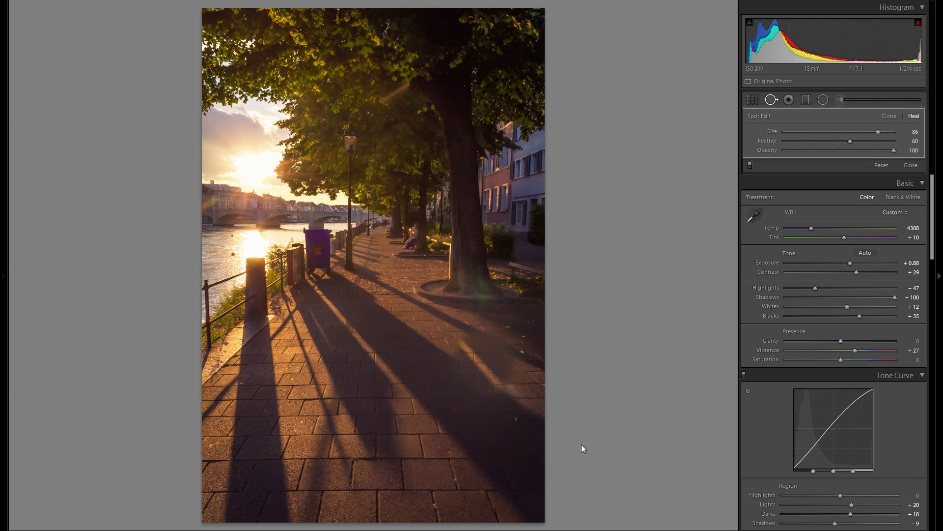
{"action": "right_click", "coordinate": [492, 380]}
{"action": "left_click", "coordinate": [516, 426]}
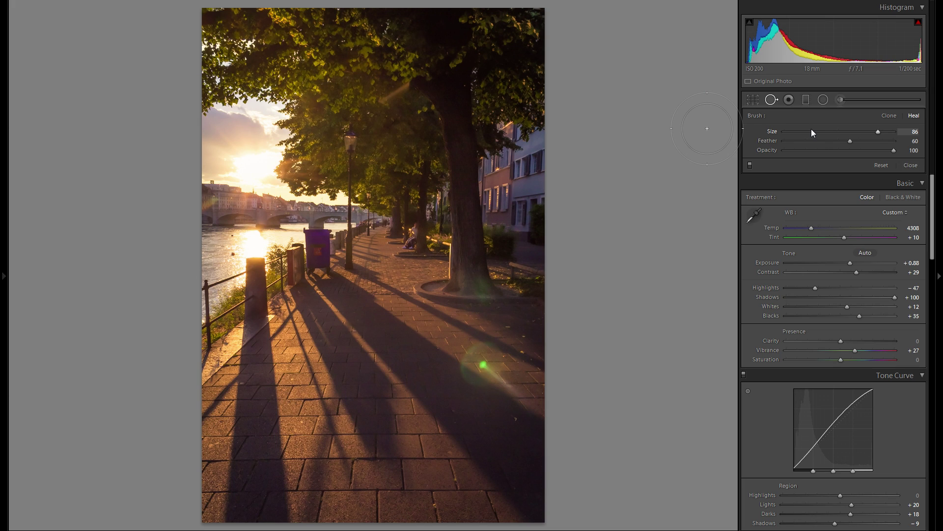
{"action": "left_click", "coordinate": [806, 100]}
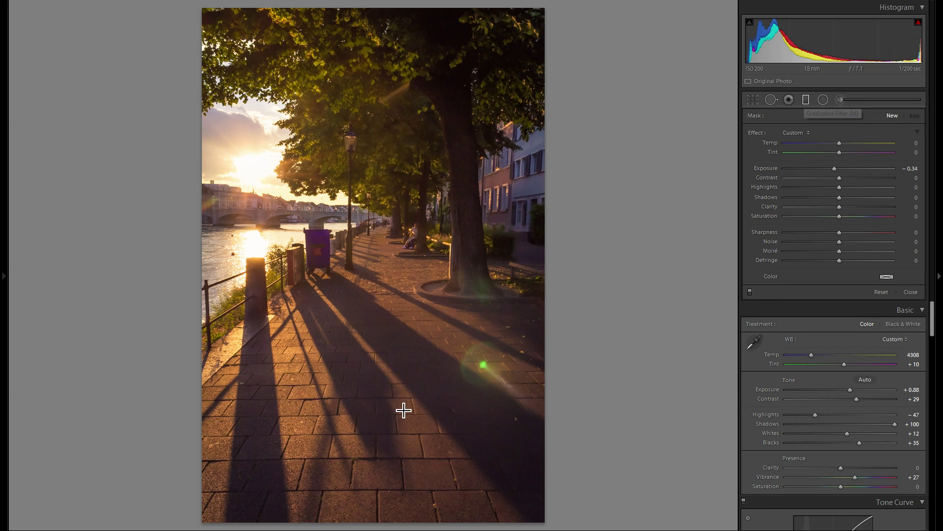
Brighten the lower pavement with a graduated filter at 0.45 exposure and 62 clarity.
{"action": "left_click_drag", "start_coordinate": [834, 169], "coordinate": [849, 169]}
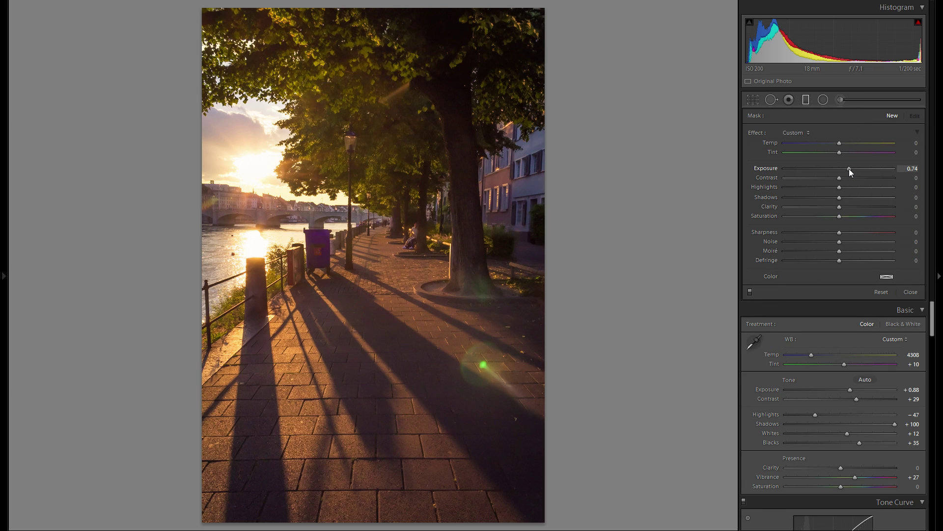
{"action": "mouse_move", "coordinate": [364, 278]}
{"action": "left_mouse_down"}
{"action": "mouse_move", "coordinate": [362, 343]}
{"action": "mouse_move", "coordinate": [382, 327]}
{"action": "mouse_move", "coordinate": [387, 337]}
{"action": "mouse_move", "coordinate": [377, 308]}
{"action": "mouse_move", "coordinate": [459, 499]}
{"action": "mouse_move", "coordinate": [478, 520]}
{"action": "mouse_move", "coordinate": [415, 331]}
{"action": "mouse_move", "coordinate": [392, 297]}
{"action": "left_mouse_up"}
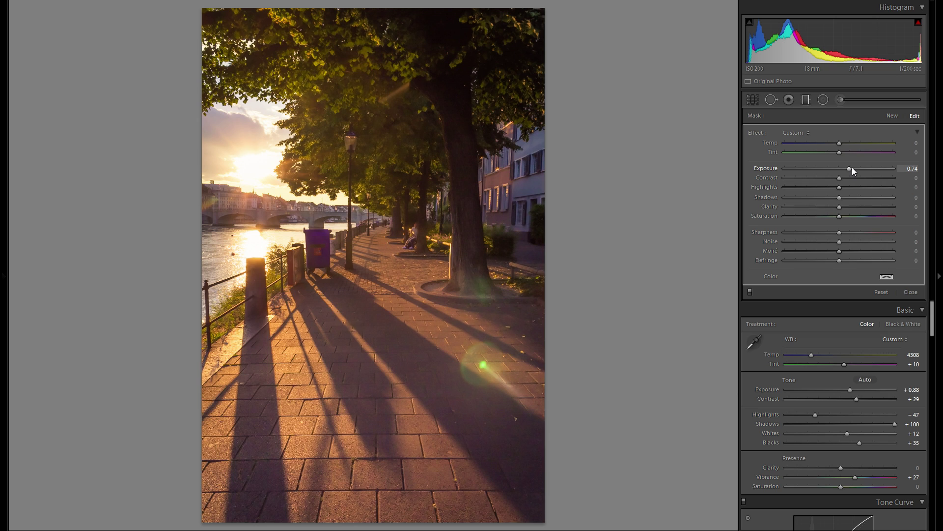
{"action": "left_click_drag", "start_coordinate": [851, 169], "coordinate": [849, 168]}
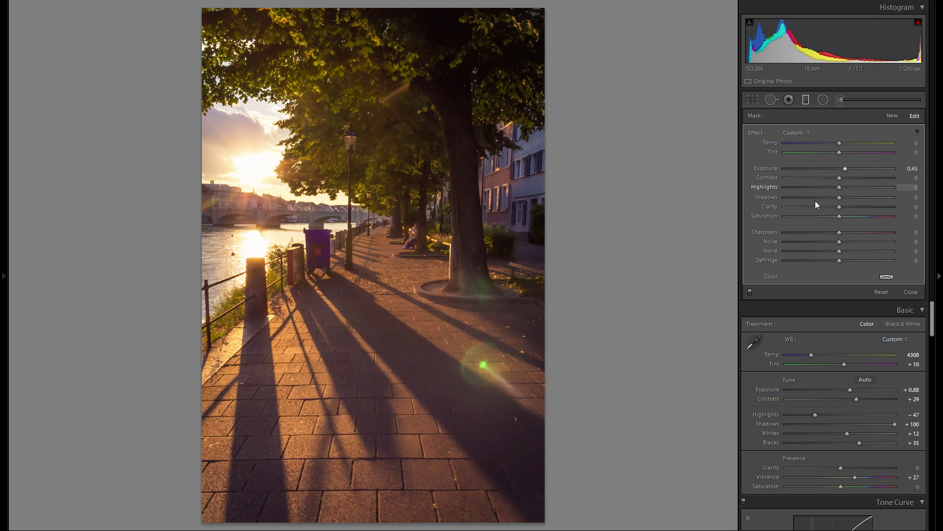
{"action": "left_click_drag", "start_coordinate": [839, 207], "coordinate": [868, 207]}
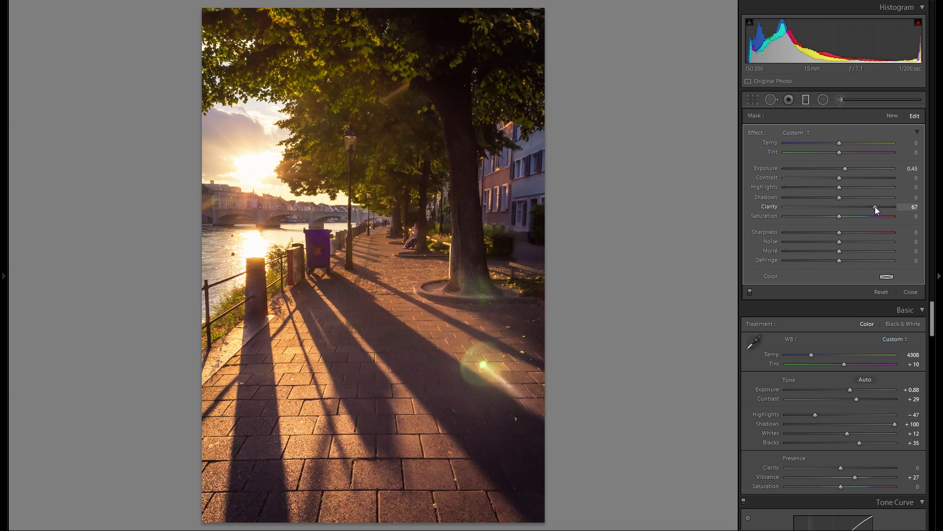
{"action": "left_click_drag", "start_coordinate": [875, 206], "coordinate": [873, 209]}
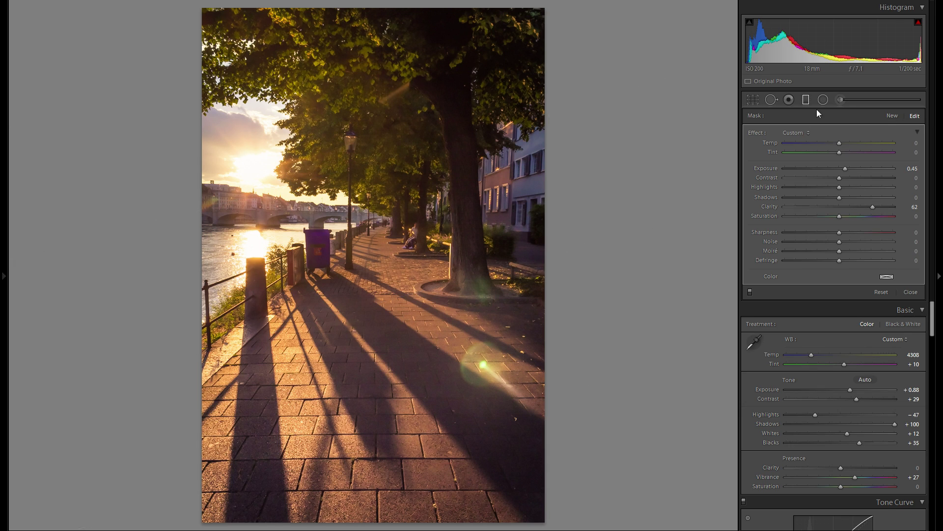
{"action": "left_click", "coordinate": [893, 115]}
Darken the top of the photo with a -0.49 exposure gradient, toggling it off and on to compare.
{"action": "double_click", "coordinate": [767, 168]}
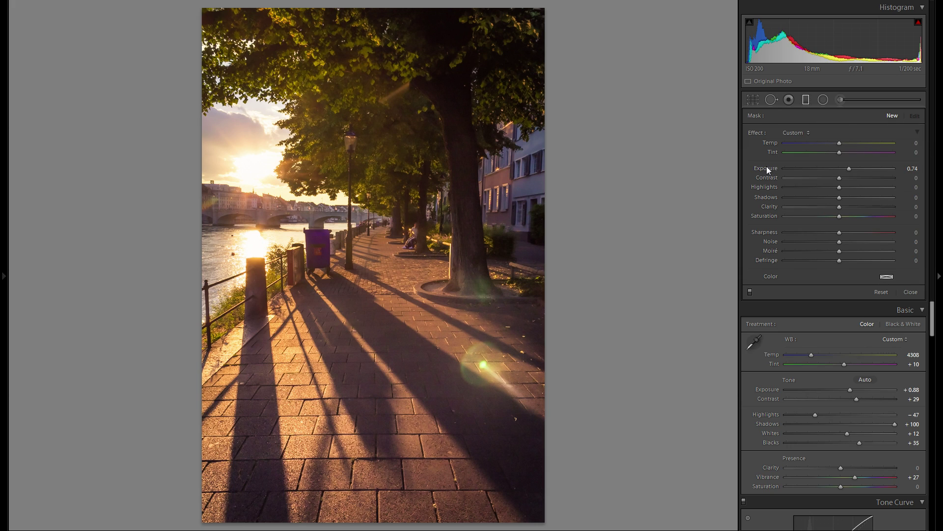
{"action": "left_click_drag", "start_coordinate": [839, 173], "coordinate": [840, 169]}
{"action": "mouse_move", "coordinate": [369, 522]}
{"action": "left_mouse_down"}
{"action": "mouse_move", "coordinate": [366, 487]}
{"action": "mouse_move", "coordinate": [367, 506]}
{"action": "left_mouse_up"}
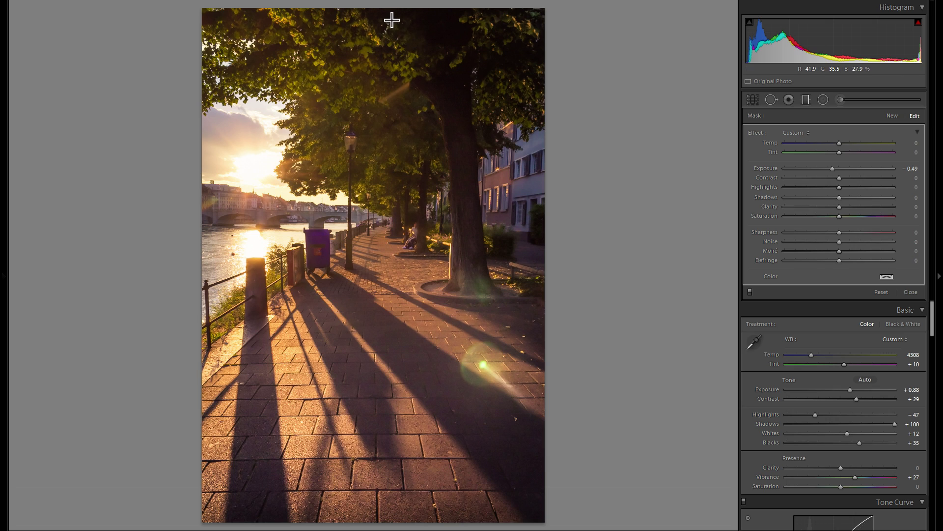
{"action": "mouse_move", "coordinate": [375, 21]}
{"action": "left_mouse_down"}
{"action": "mouse_move", "coordinate": [368, 32]}
{"action": "mouse_move", "coordinate": [370, 25]}
{"action": "left_mouse_up"}
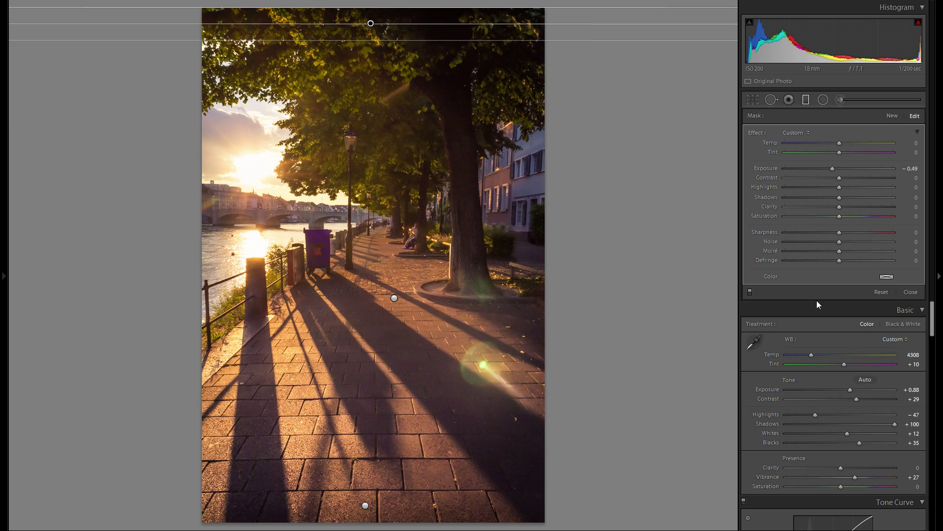
{"action": "left_click", "coordinate": [750, 291]}
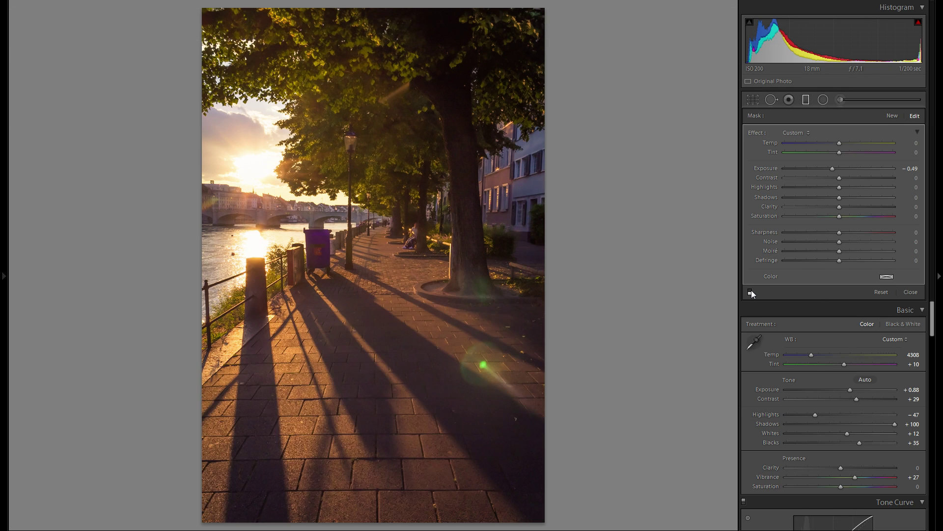
{"action": "left_click", "coordinate": [750, 291]}
{"action": "left_click", "coordinate": [750, 291]}
{"action": "left_click", "coordinate": [750, 291]}
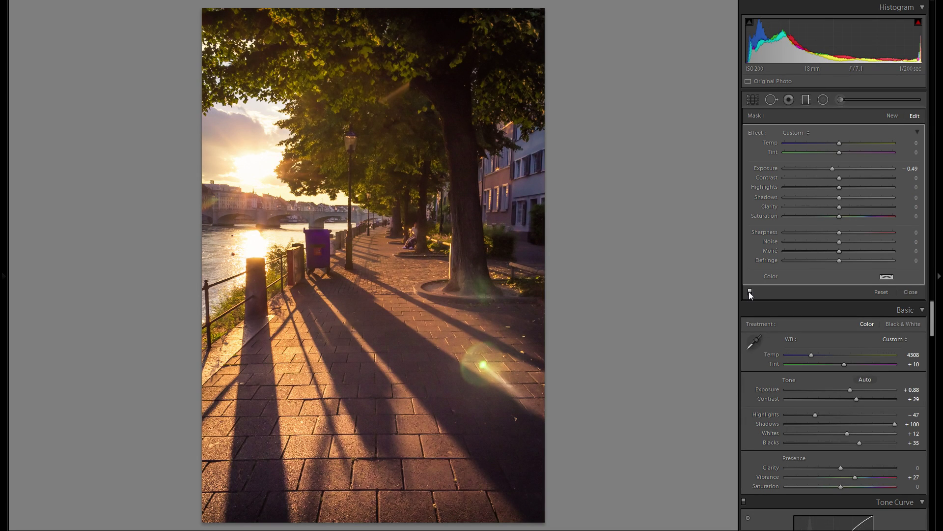
Straighten the photo by -1.23 degrees with the crop tool.
{"action": "left_click", "coordinate": [754, 100]}
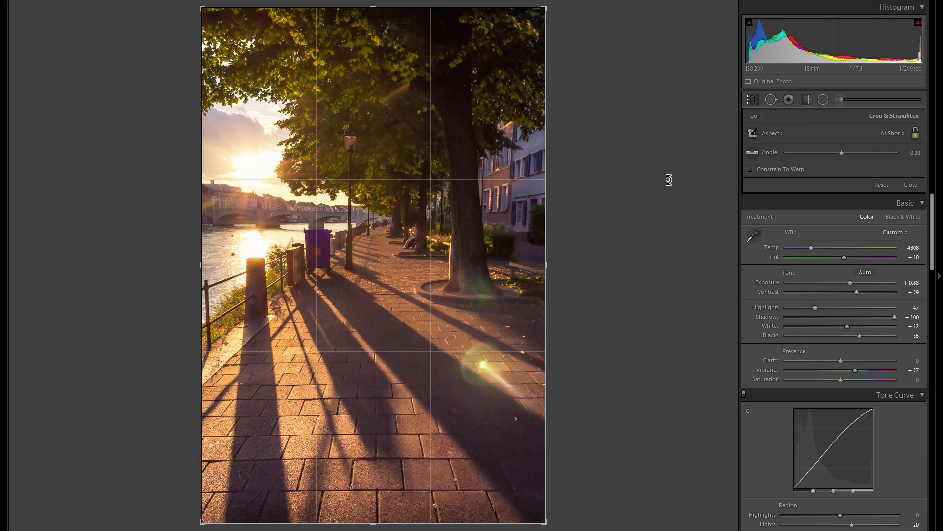
{"action": "left_click_drag", "start_coordinate": [673, 185], "coordinate": [673, 179]}
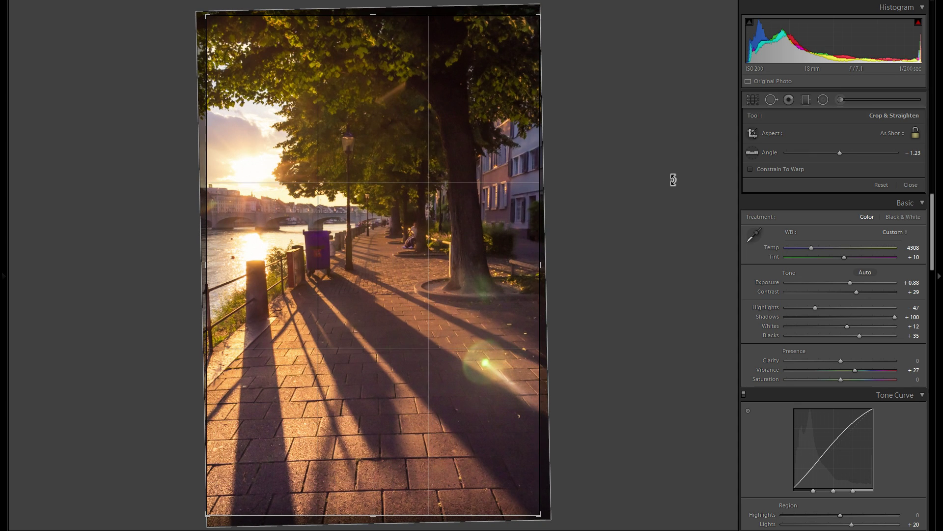
{"action": "key", "text": "Return"}
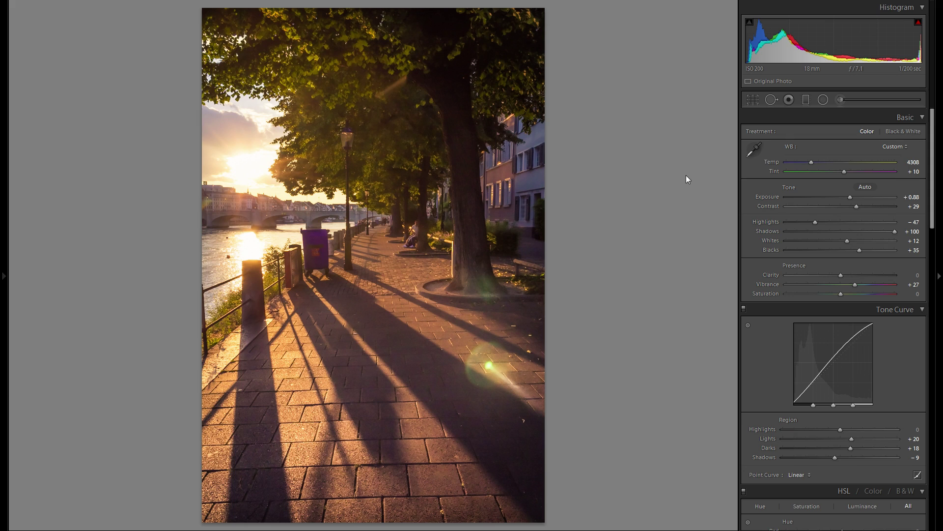
Try a brightening radial filter over the path, then undo it.
{"action": "left_click", "coordinate": [823, 100]}
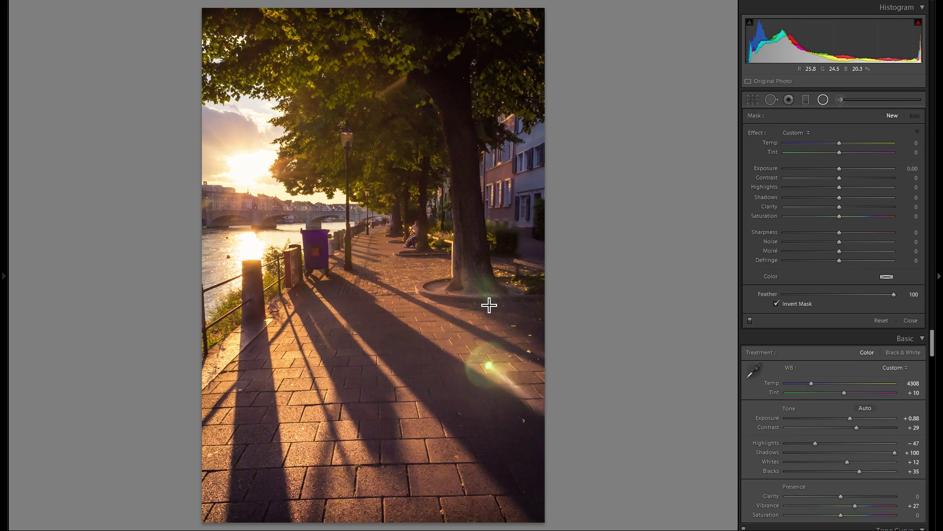
{"action": "left_click_drag", "start_coordinate": [384, 260], "coordinate": [416, 321]}
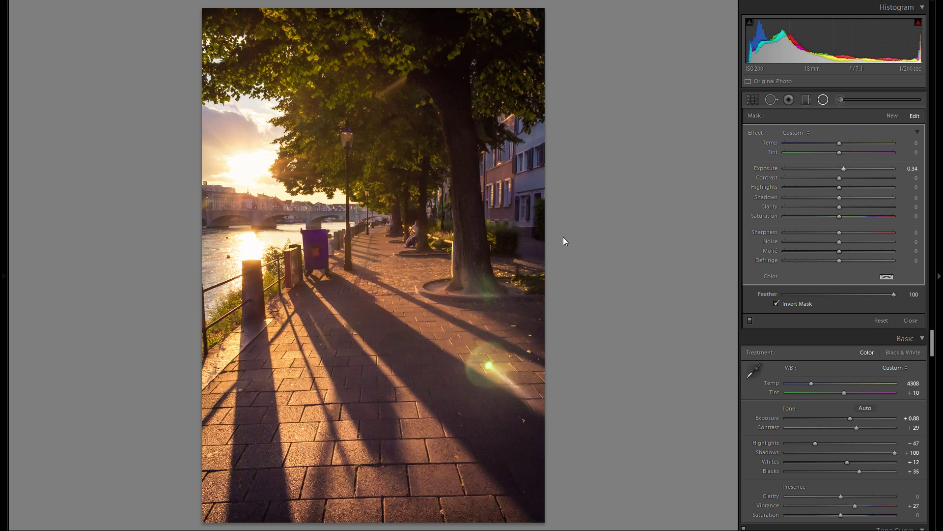
{"action": "left_click", "coordinate": [887, 277]}
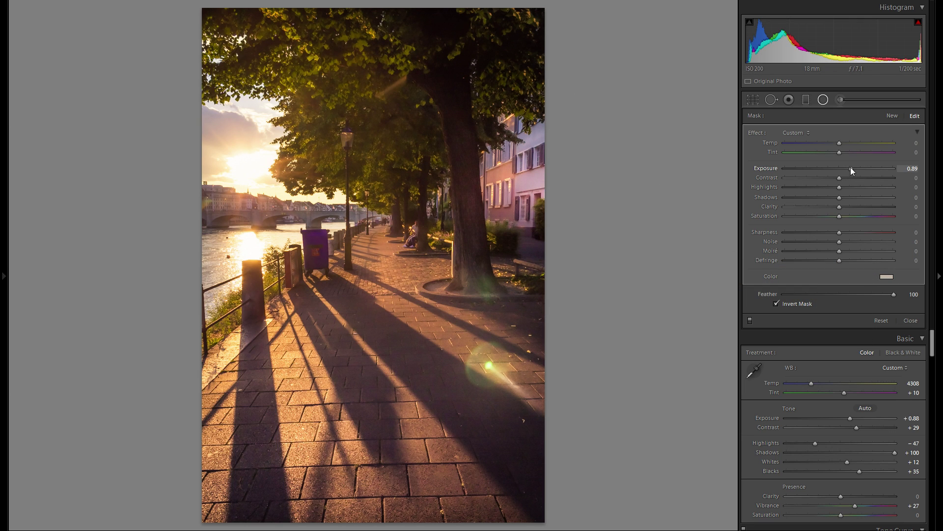
{"action": "left_click", "coordinate": [852, 207]}
{"action": "left_click_drag", "start_coordinate": [848, 169], "coordinate": [850, 169]}
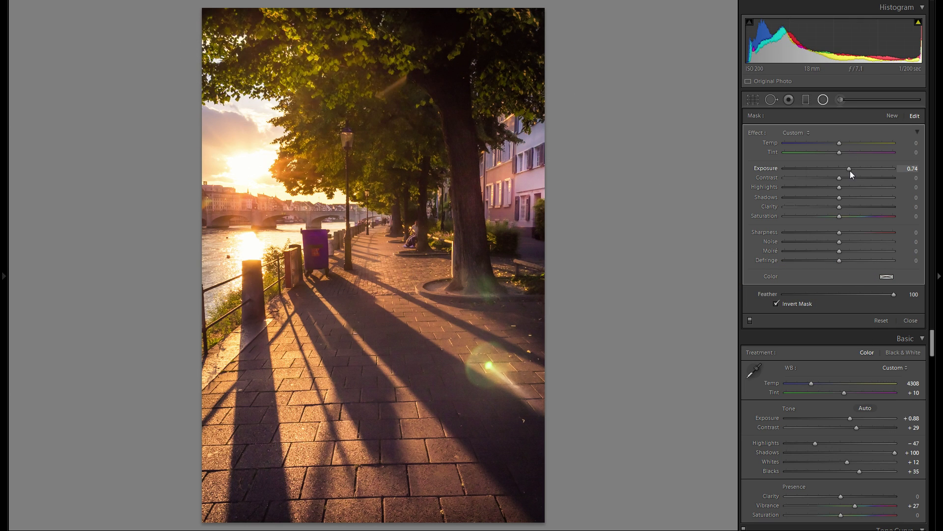
{"action": "left_click_drag", "start_coordinate": [322, 73], "coordinate": [429, 187]}
{"action": "key", "text": "ctrl+z"}
{"action": "key", "text": "ctrl+z"}
{"action": "key", "text": "ctrl+z"}
{"action": "key", "text": "ctrl+z"}
{"action": "key", "text": "ctrl+z"}
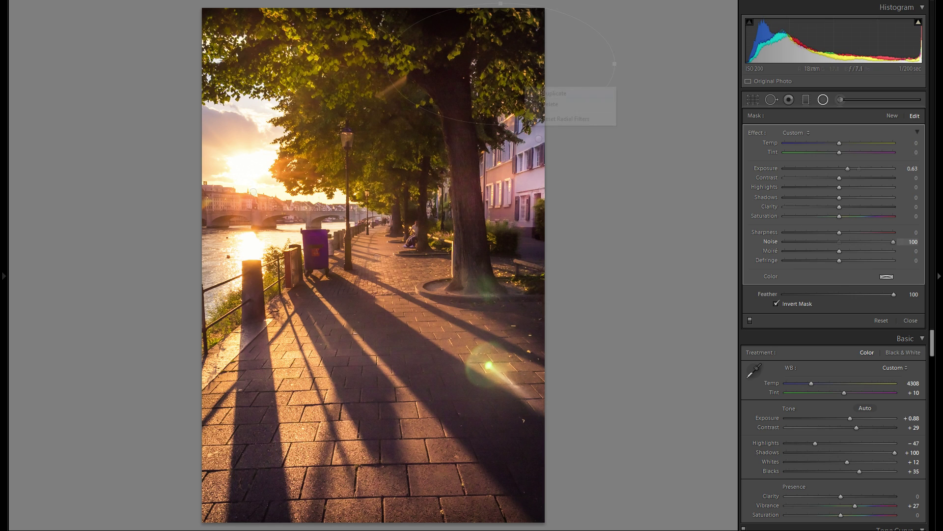
Toggle the radial adjustments off and on to compare, leave them on and finish local editing.
{"action": "left_click", "coordinate": [750, 320]}
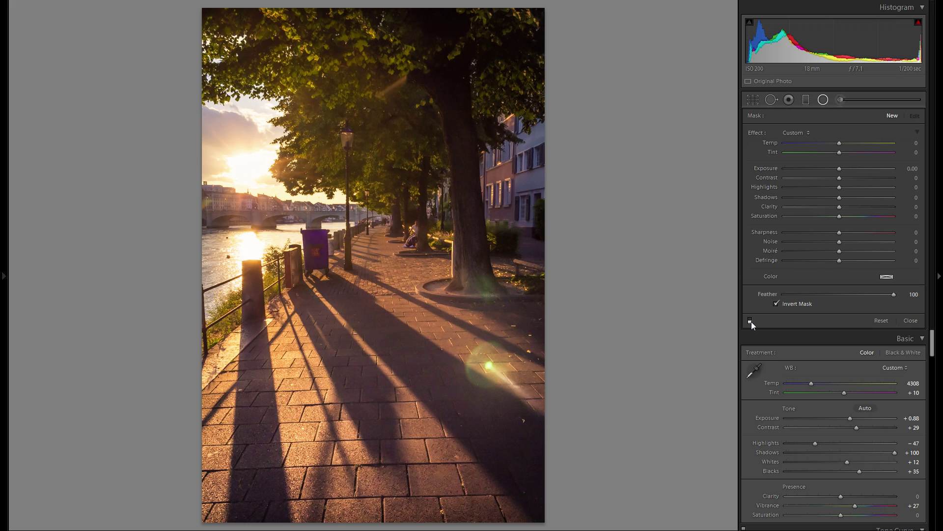
{"action": "left_click", "coordinate": [750, 320]}
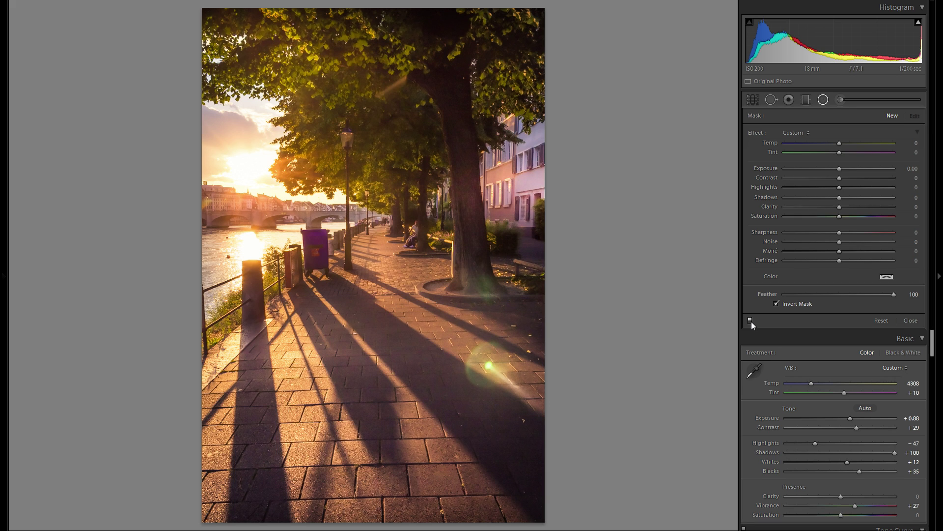
{"action": "left_click", "coordinate": [750, 321]}
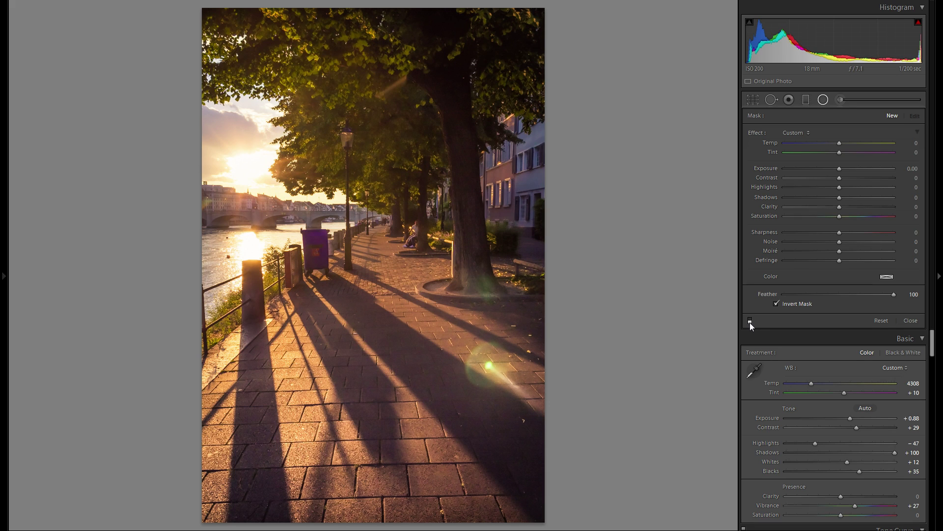
{"action": "left_click", "coordinate": [749, 322]}
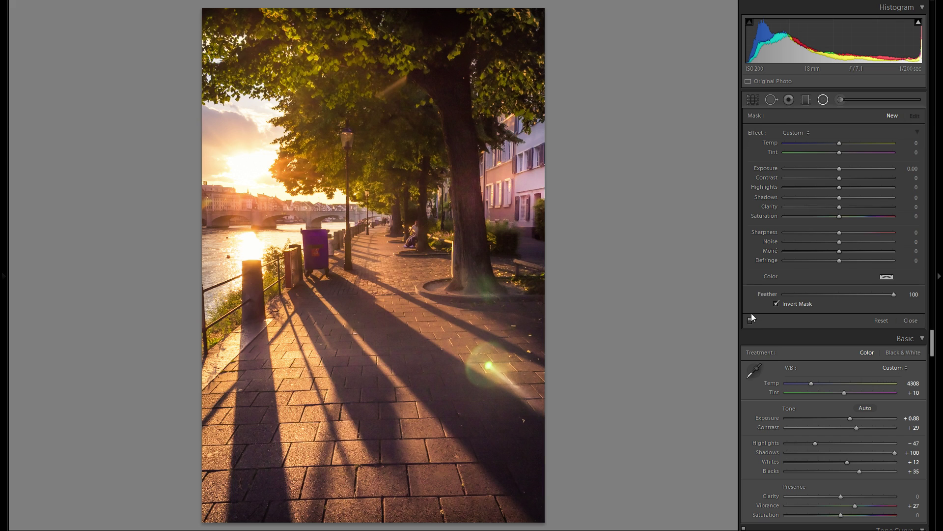
{"action": "key", "text": "shift+m"}
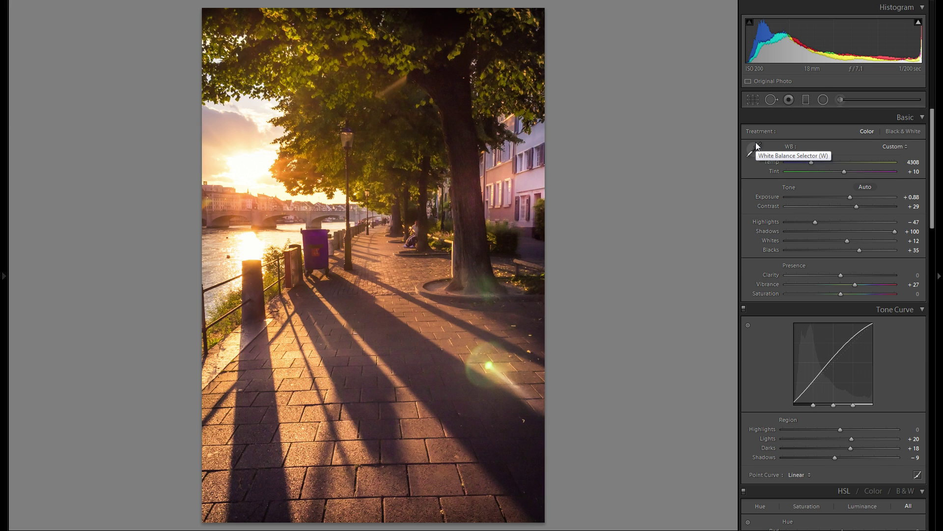
Zoom in and fit a radial filter tightly around the street lamp head at +3.53 exposure.
{"action": "left_click", "coordinate": [757, 147]}
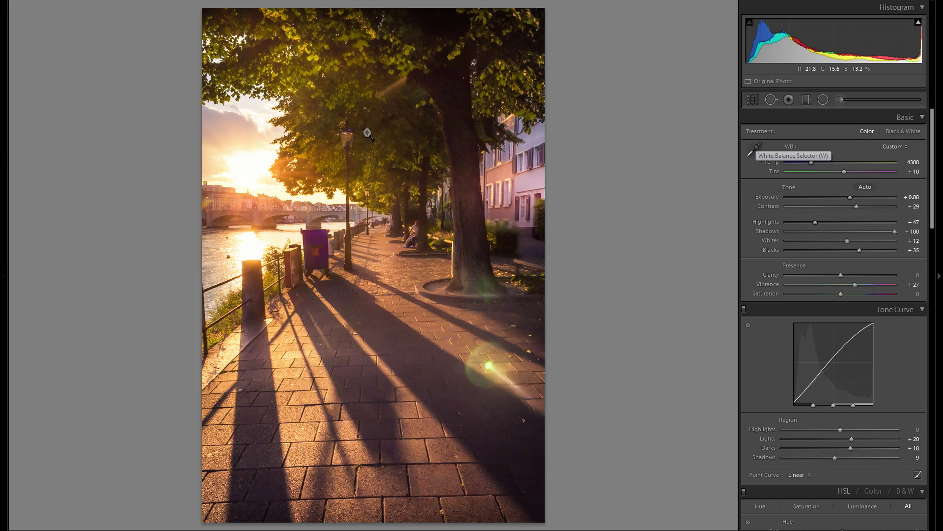
{"action": "key", "text": "z"}
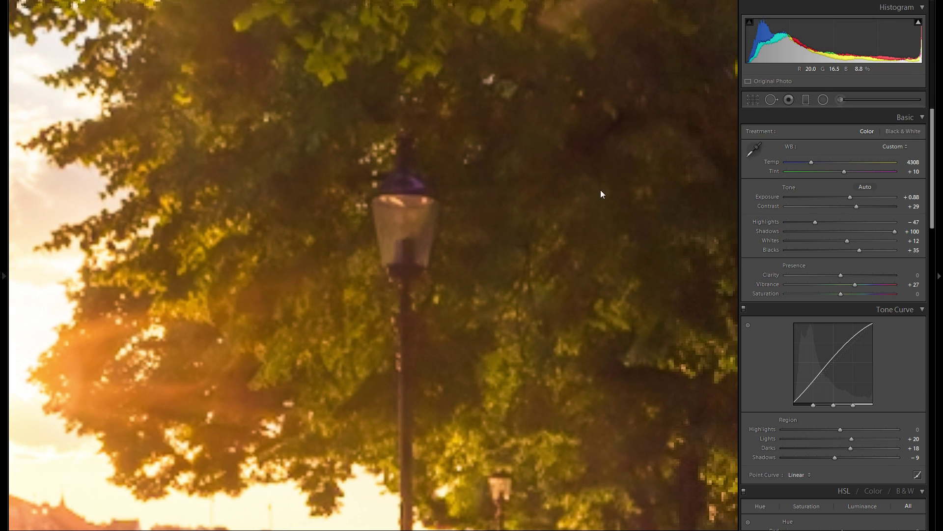
{"action": "left_click", "coordinate": [821, 102]}
{"action": "left_click_drag", "start_coordinate": [428, 274], "coordinate": [446, 299]}
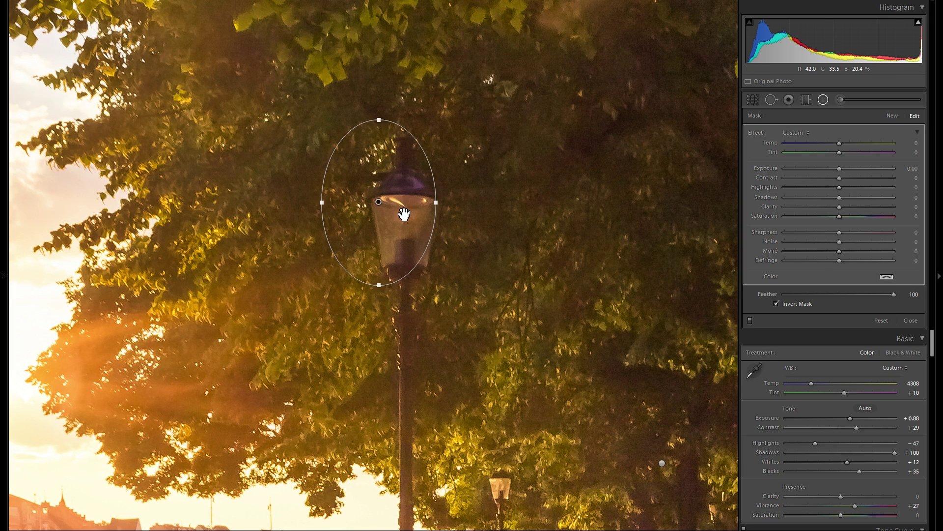
{"action": "left_click_drag", "start_coordinate": [396, 218], "coordinate": [417, 236]}
{"action": "left_click_drag", "start_coordinate": [876, 169], "coordinate": [891, 169]}
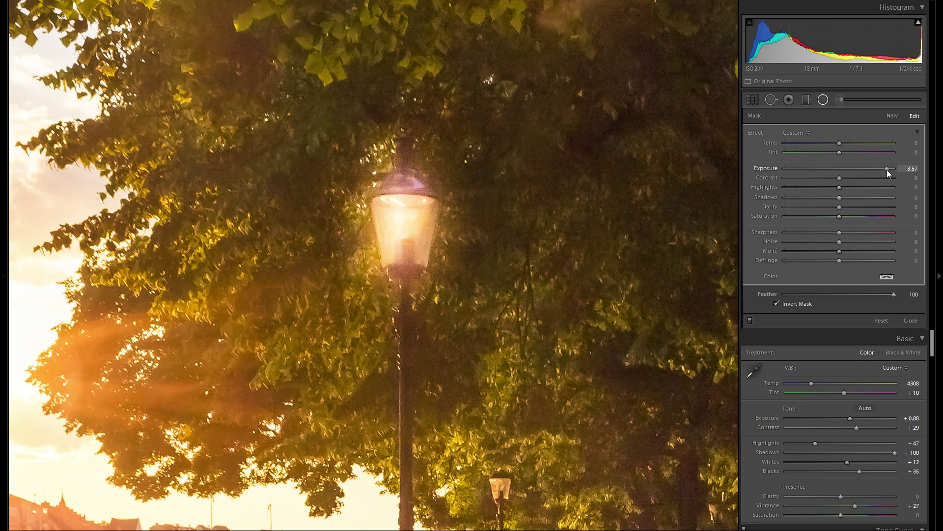
{"action": "left_click_drag", "start_coordinate": [888, 169], "coordinate": [887, 169]}
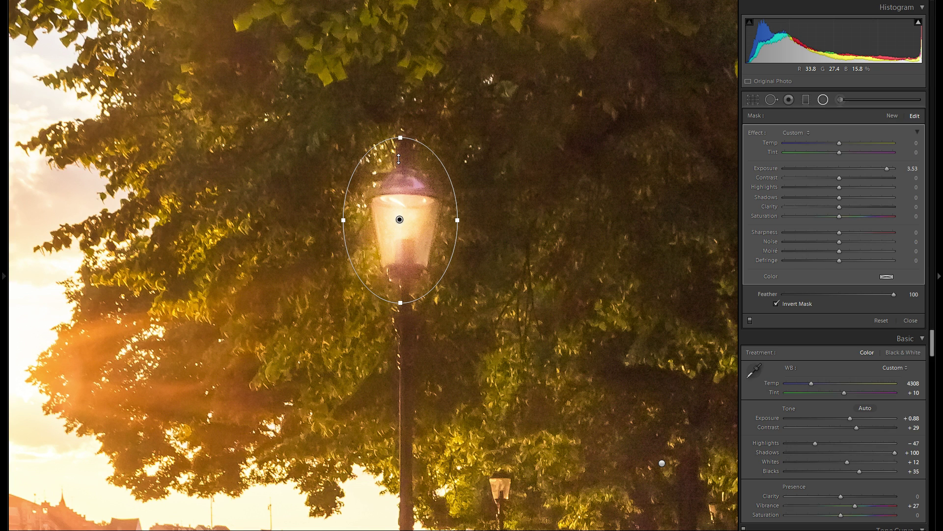
{"action": "left_click_drag", "start_coordinate": [399, 158], "coordinate": [399, 182]}
{"action": "left_click_drag", "start_coordinate": [462, 220], "coordinate": [427, 221]}
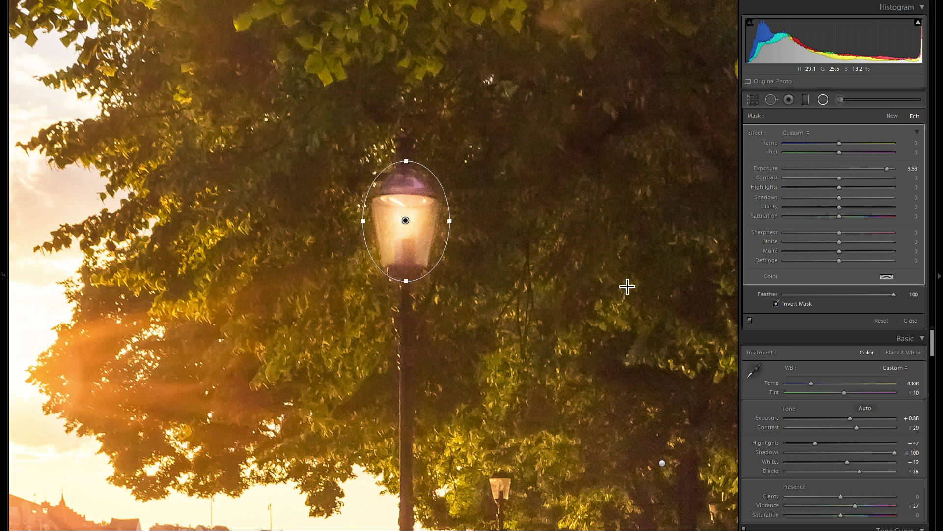
Tint the lamp's radial adjustment orange and zoom back out to the whole photo.
{"action": "left_click", "coordinate": [889, 277]}
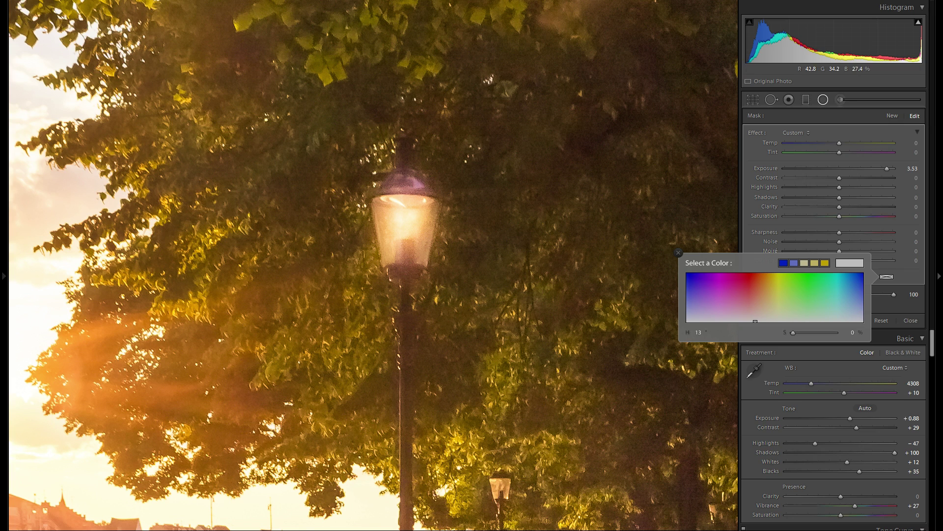
{"action": "left_click", "coordinate": [756, 289]}
{"action": "left_click_drag", "start_coordinate": [756, 289], "coordinate": [762, 292]}
{"action": "left_click", "coordinate": [679, 252]}
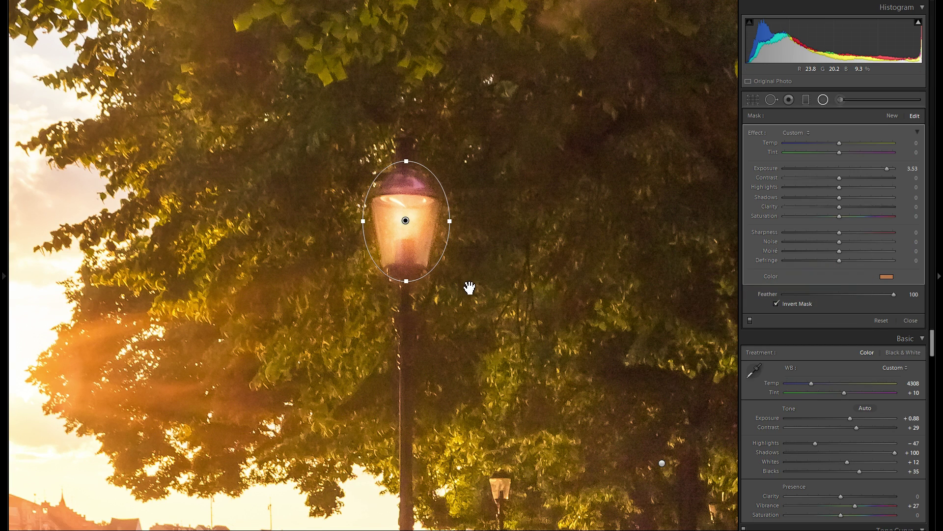
{"action": "key", "text": "z"}
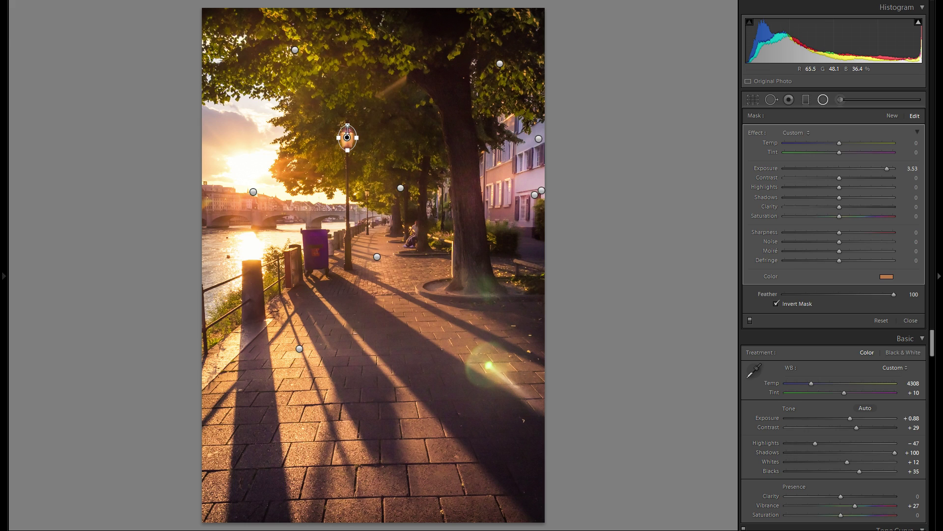
Lower the lamp radial filter's exposure from 3.53 to 2.84.
{"action": "left_click", "coordinate": [347, 137]}
{"action": "left_click_drag", "start_coordinate": [887, 168], "coordinate": [876, 169]}
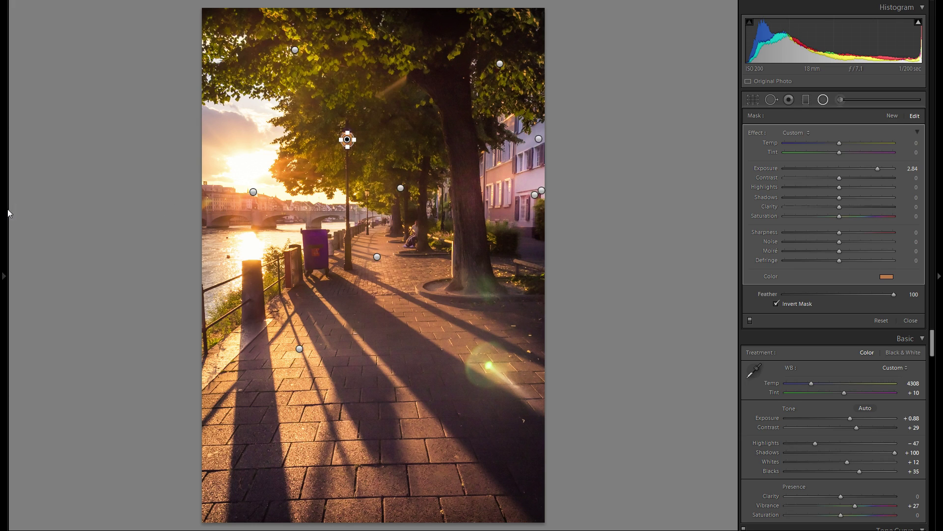
Compare the original Importieren history state with the latest edit, then hide History and close radial editing.
{"action": "mouse_move", "coordinate": [4, 211]}
{"action": "scroll", "coordinate": [99, 312], "scroll_direction": "down", "scroll_amount": 20}
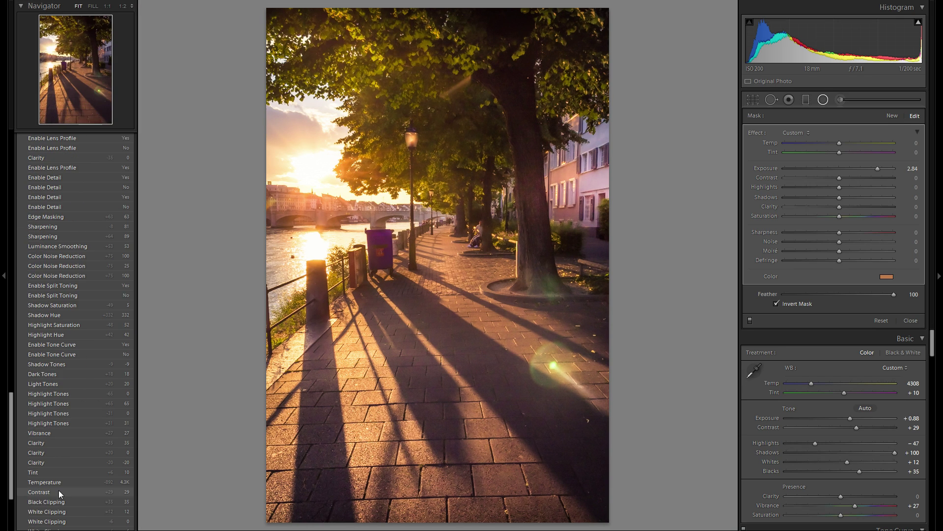
{"action": "scroll", "coordinate": [63, 498], "scroll_direction": "down", "scroll_amount": 3}
{"action": "left_click", "coordinate": [62, 502]}
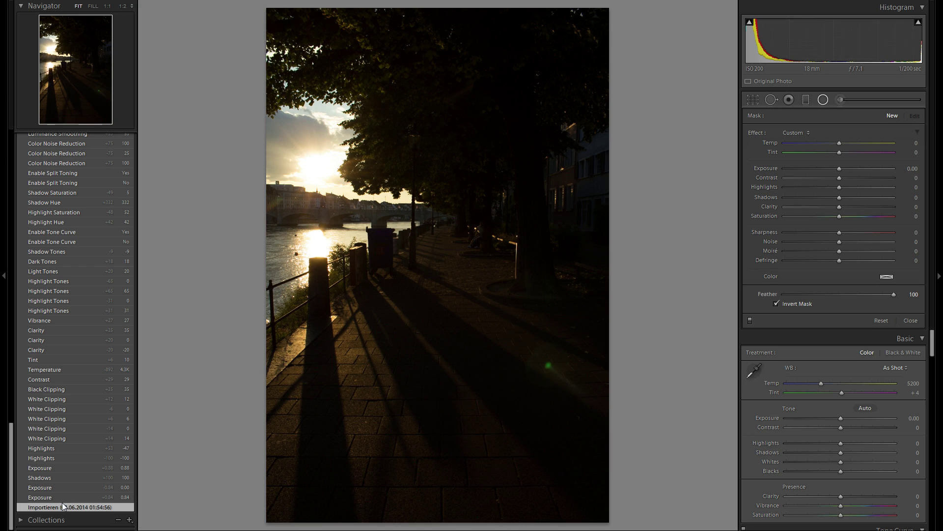
{"action": "scroll", "coordinate": [59, 423], "scroll_direction": "up", "scroll_amount": 15}
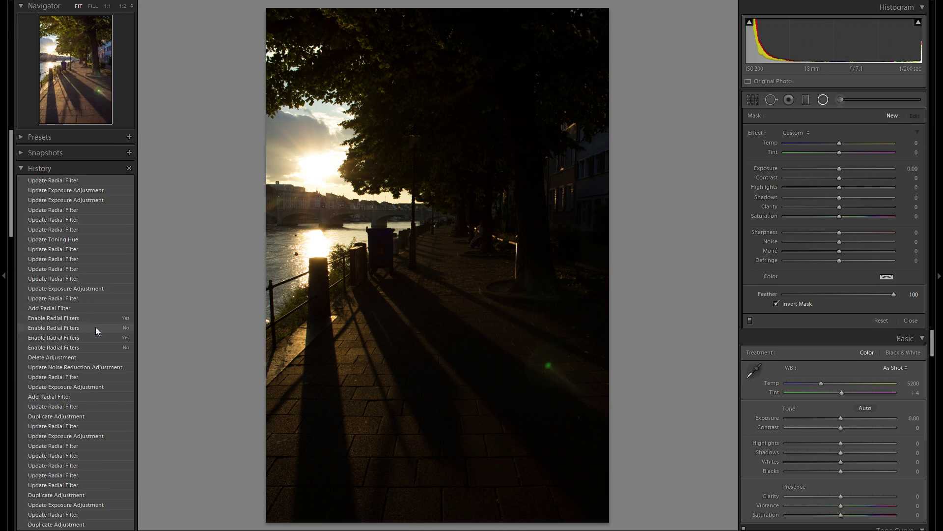
{"action": "left_click", "coordinate": [93, 181]}
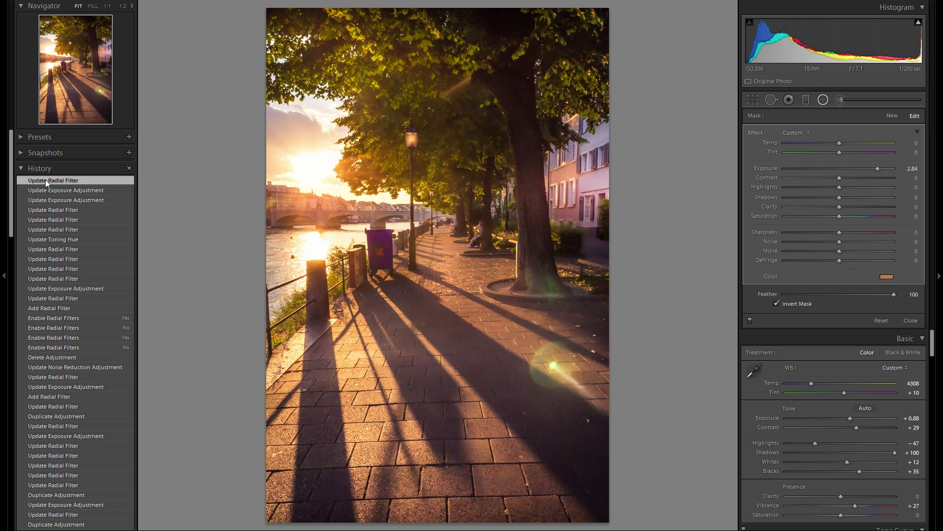
{"action": "left_click", "coordinate": [6, 184]}
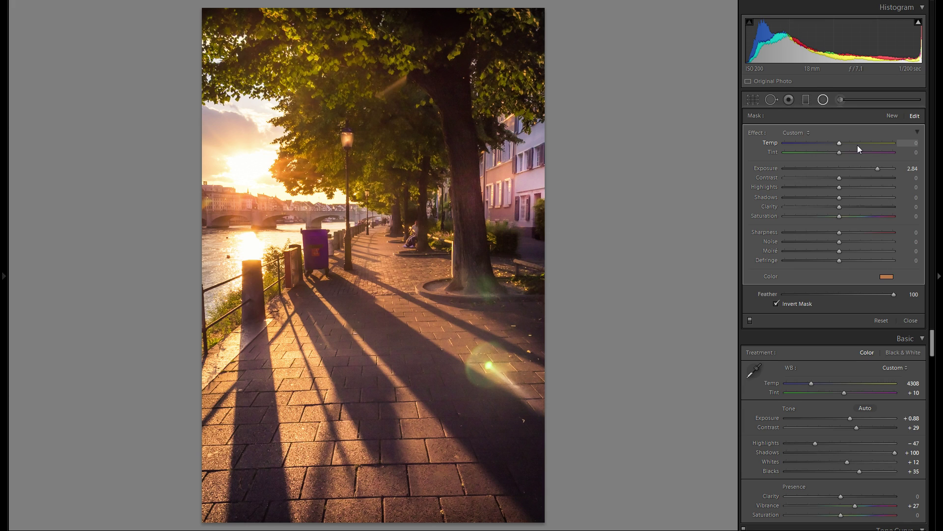
{"action": "key", "text": "shift+m"}
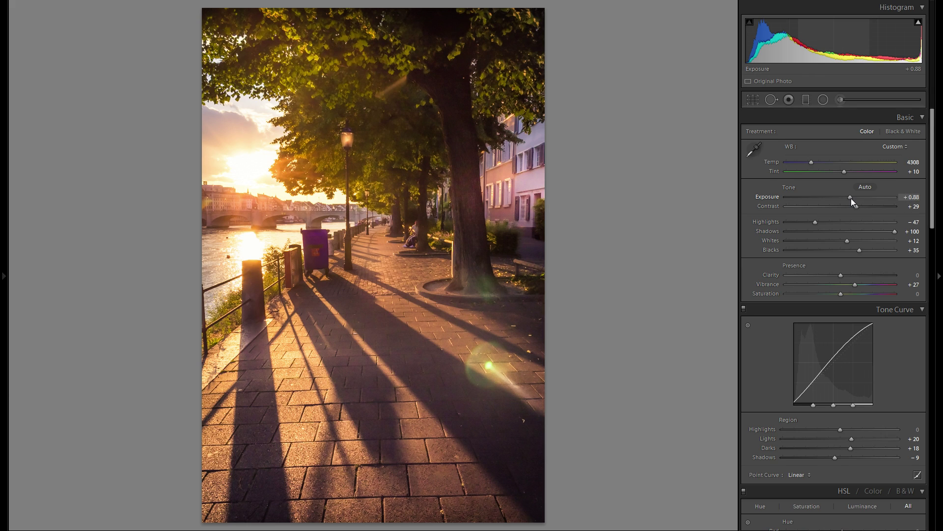
Lower the global exposure from +0.88 to +0.48.
{"action": "left_click_drag", "start_coordinate": [851, 198], "coordinate": [846, 199]}
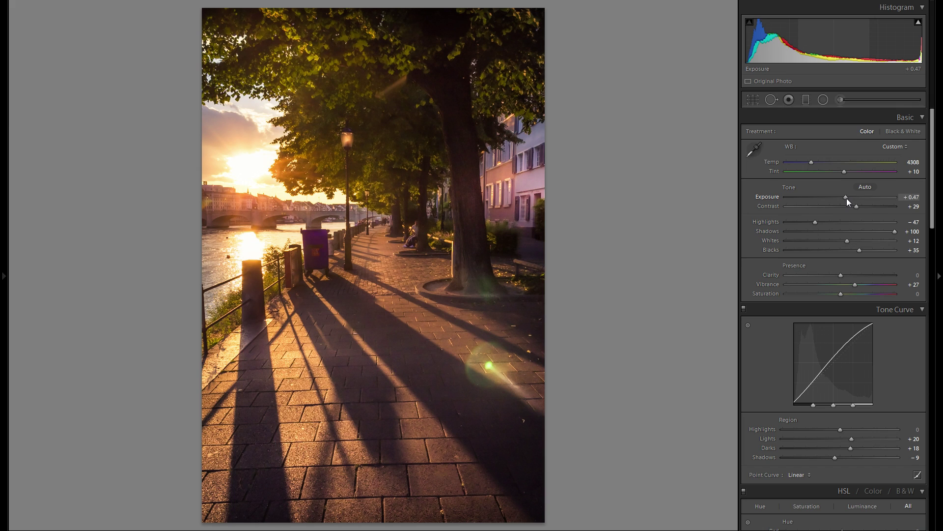
{"action": "left_click", "coordinate": [805, 102]}
Lay a tilted gradient across the promenade, shift it right, and set it to -0.49 exposure.
{"action": "left_click_drag", "start_coordinate": [481, 227], "coordinate": [313, 265]}
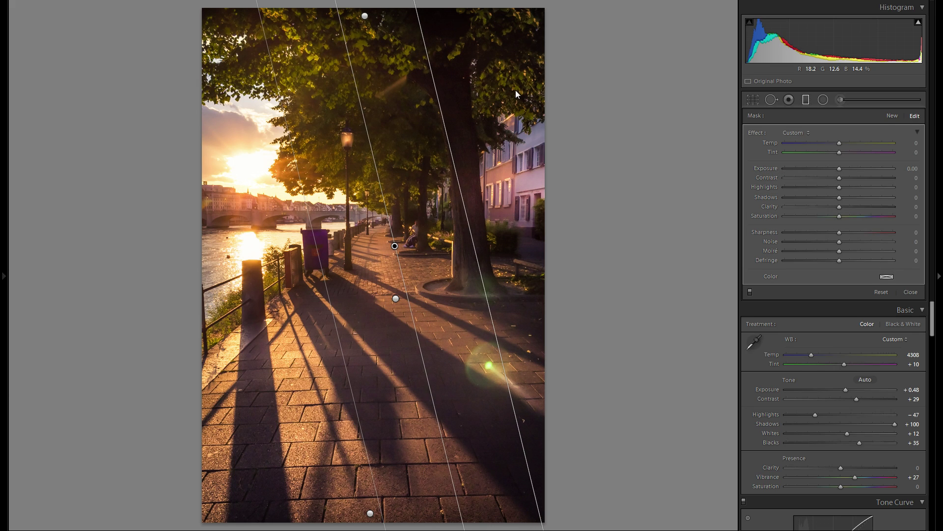
{"action": "left_click_drag", "start_coordinate": [395, 246], "coordinate": [447, 241]}
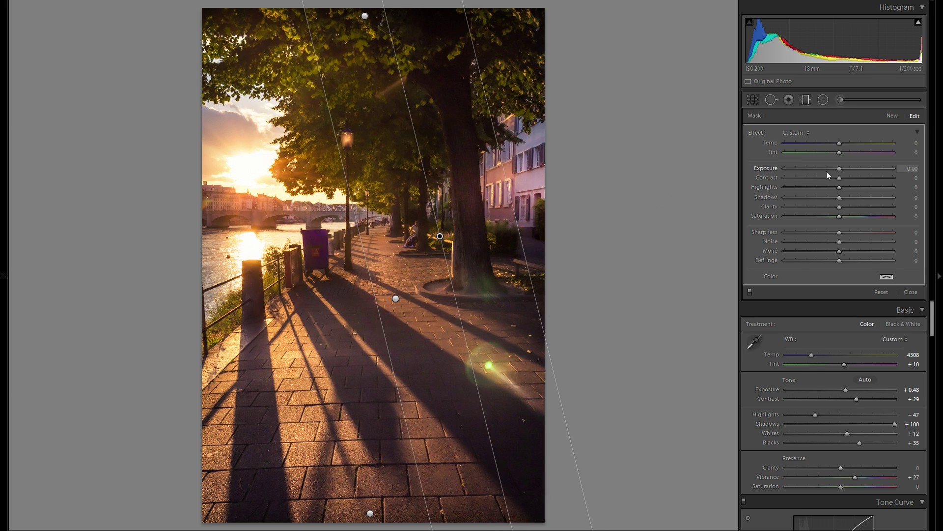
{"action": "left_click_drag", "start_coordinate": [841, 168], "coordinate": [836, 168]}
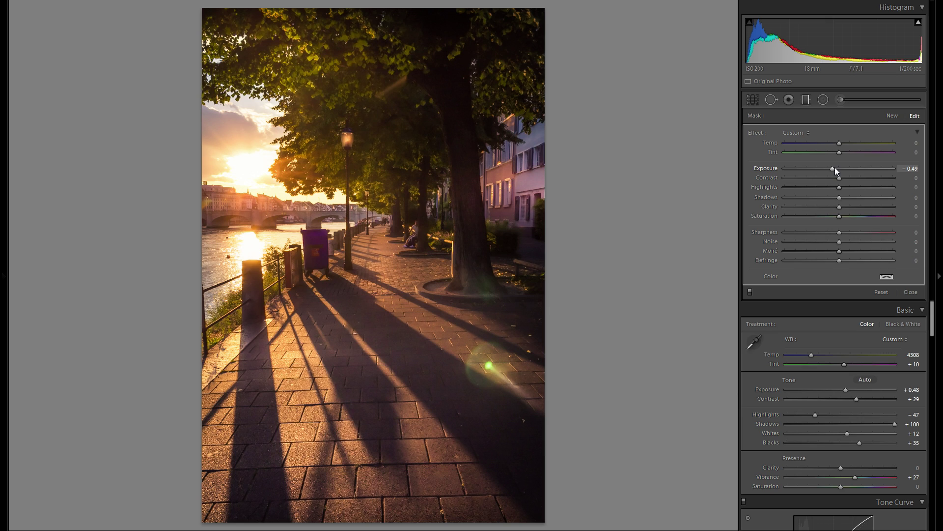
{"action": "left_click", "coordinate": [823, 99]}
Place a +0.96 exposure radial filter over the right-hand sunlit buildings and move it up.
{"action": "left_click_drag", "start_coordinate": [544, 199], "coordinate": [607, 205]}
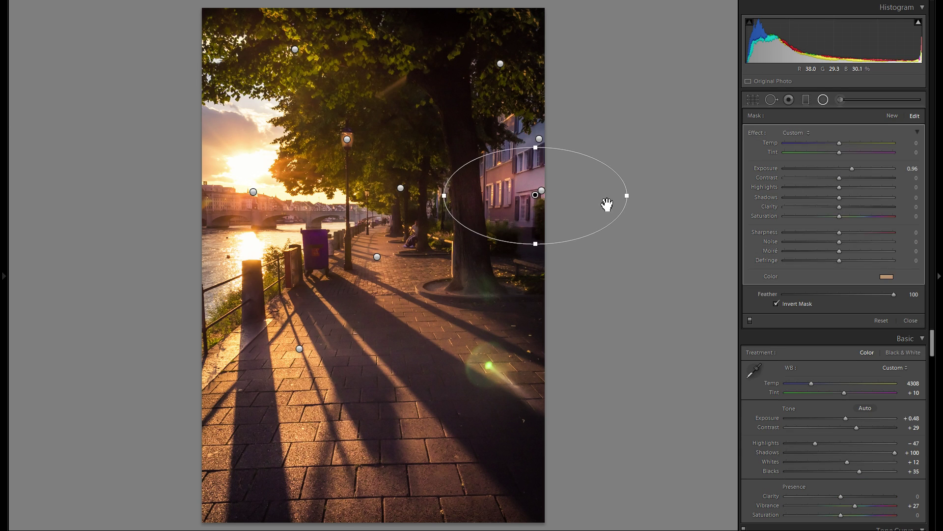
{"action": "mouse_move", "coordinate": [839, 168]}
{"action": "left_mouse_down"}
{"action": "mouse_move", "coordinate": [852, 168]}
{"action": "mouse_move", "coordinate": [844, 168]}
{"action": "left_mouse_up"}
{"action": "left_click_drag", "start_coordinate": [537, 198], "coordinate": [543, 141]}
{"action": "key", "text": "shift+m"}
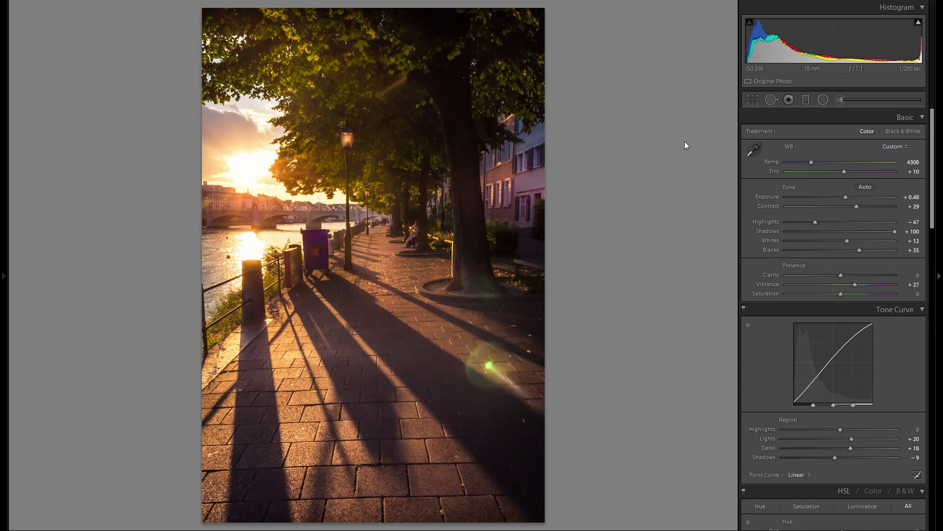